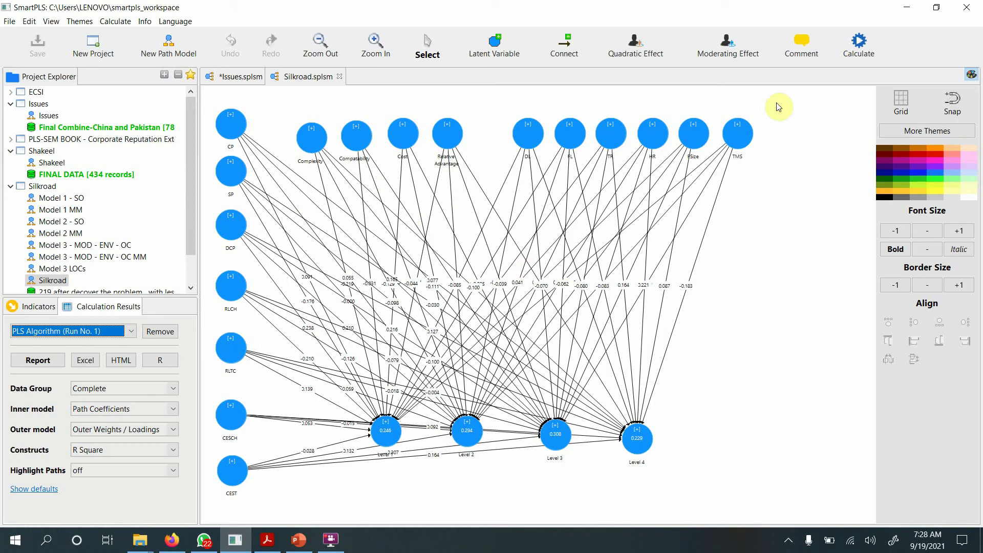
- Run the PLS algorithm on the Silkroad model
{"action": "left_click", "coordinate": [865, 45]}
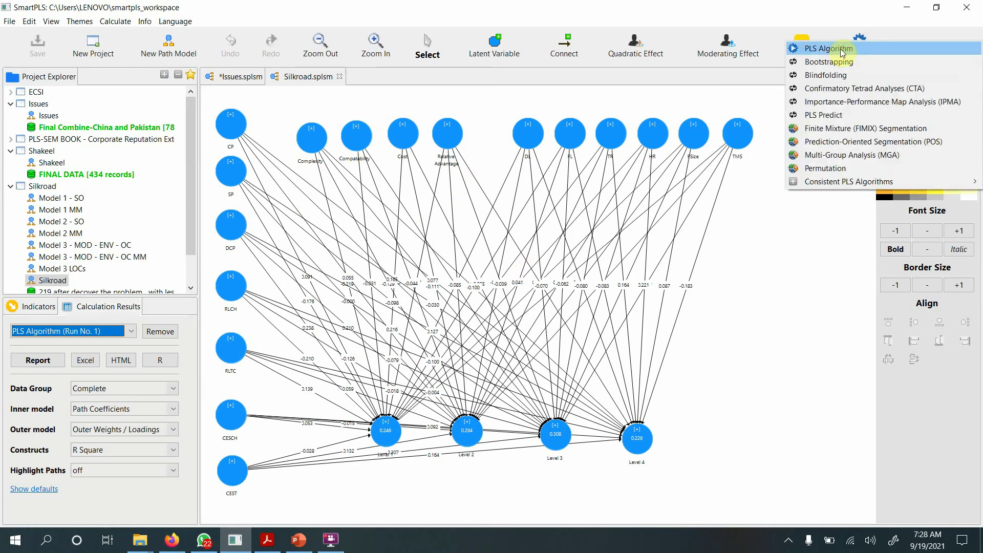
{"action": "left_click", "coordinate": [846, 39]}
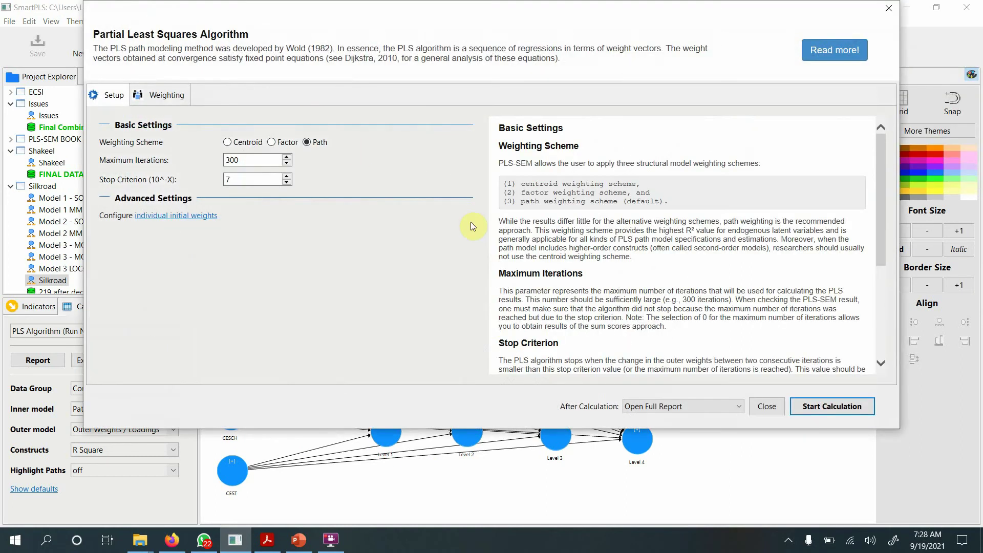
{"action": "left_click", "coordinate": [819, 405]}
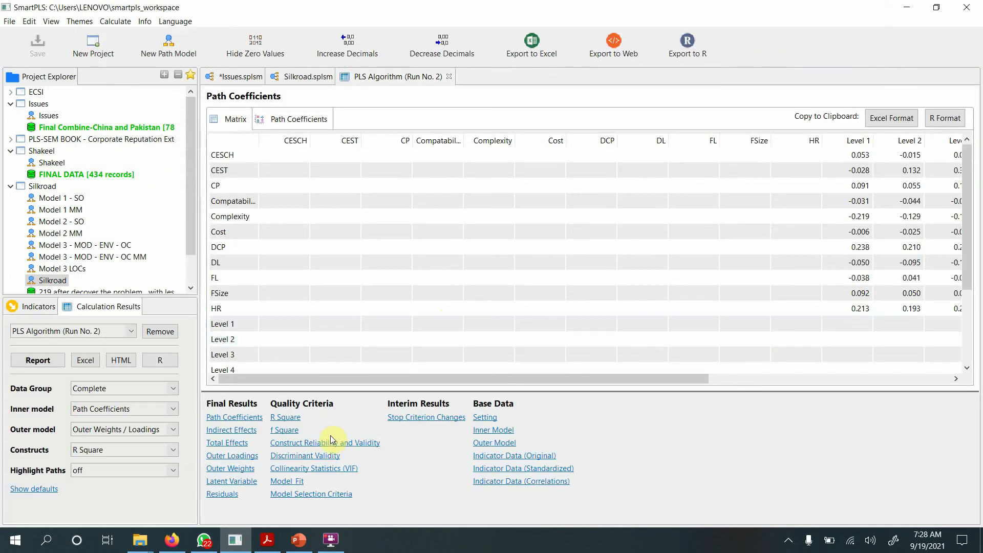
- Review construct reliability and validity, widening the AVE column to show its full title
{"action": "left_click", "coordinate": [340, 443]}
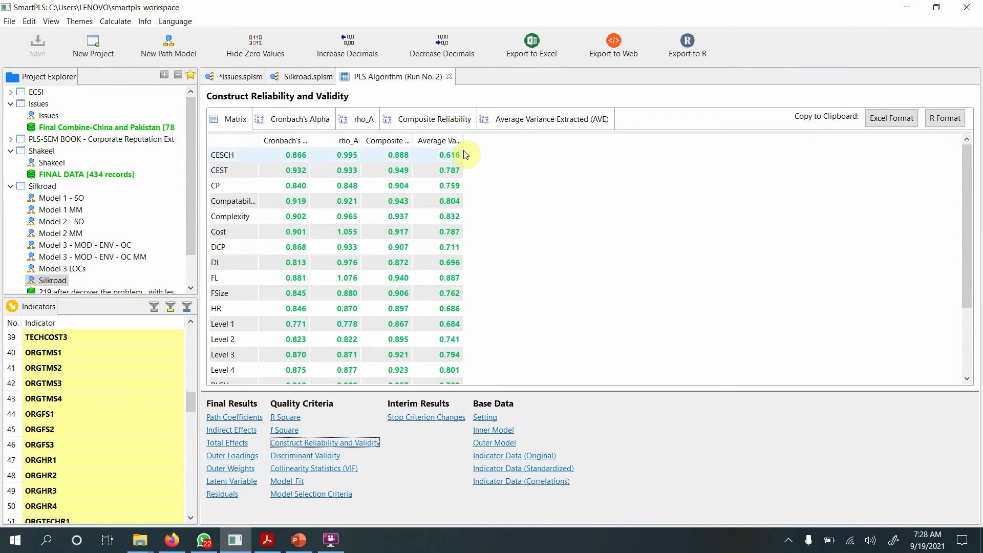
{"action": "left_click_drag", "start_coordinate": [464, 141], "coordinate": [538, 143]}
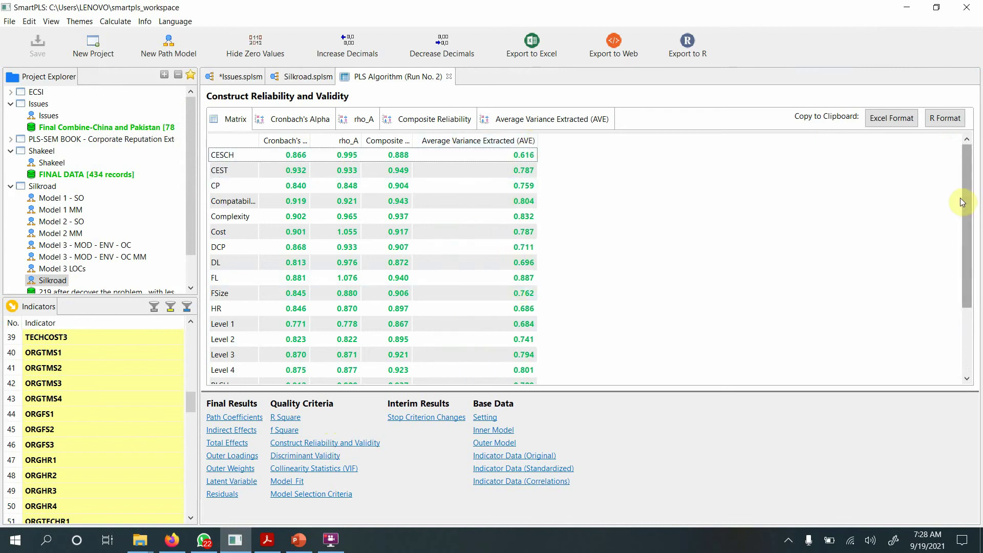
{"action": "left_click_drag", "start_coordinate": [963, 198], "coordinate": [970, 145]}
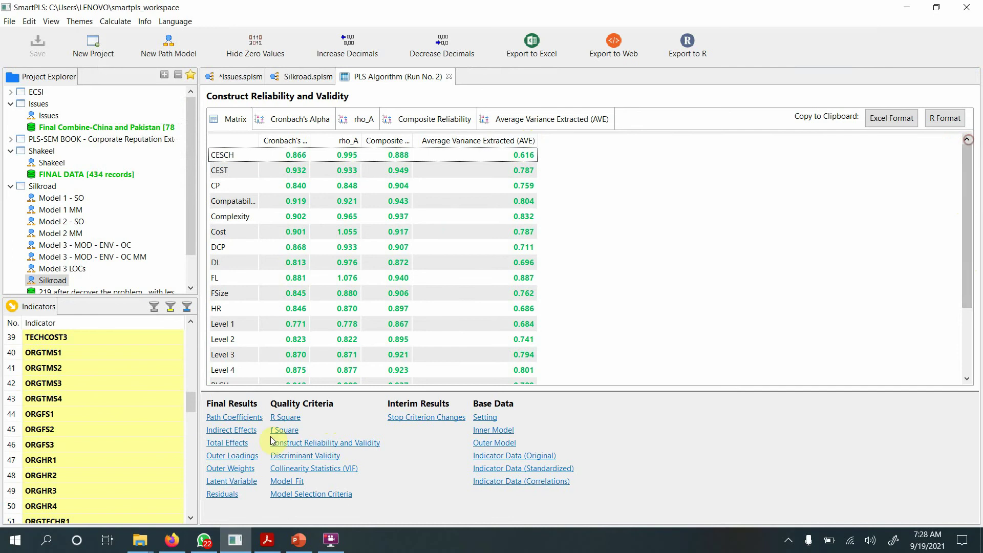
- Review the Run No. 2 outer loadings, then bring up the research article PDF in Acrobat
{"action": "left_click", "coordinate": [233, 457]}
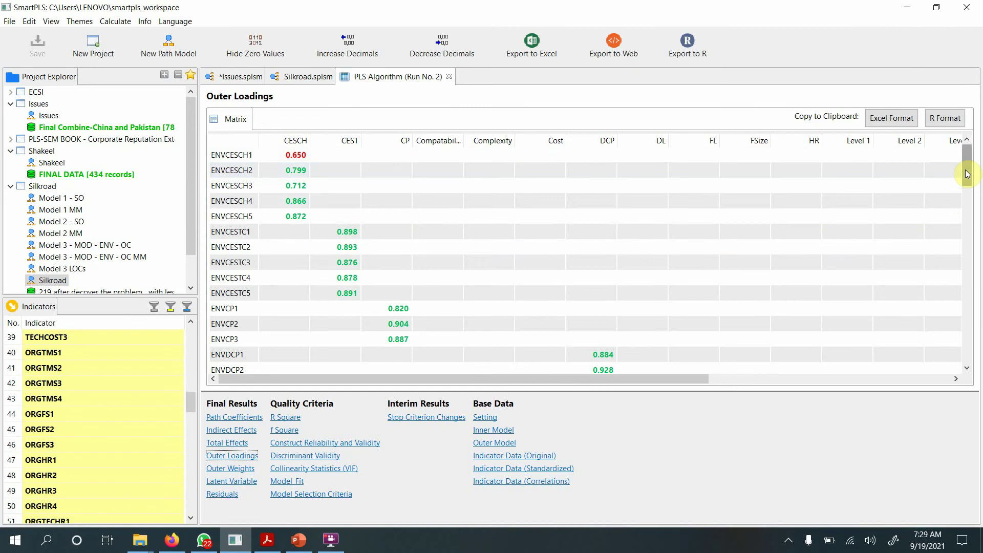
{"action": "left_click_drag", "start_coordinate": [967, 173], "coordinate": [963, 139]}
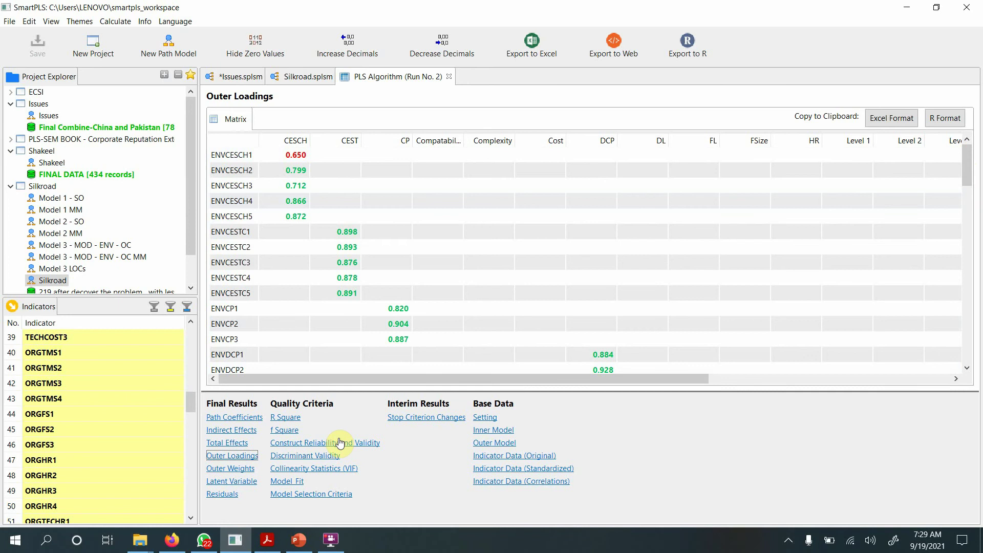
{"action": "left_click", "coordinate": [267, 539]}
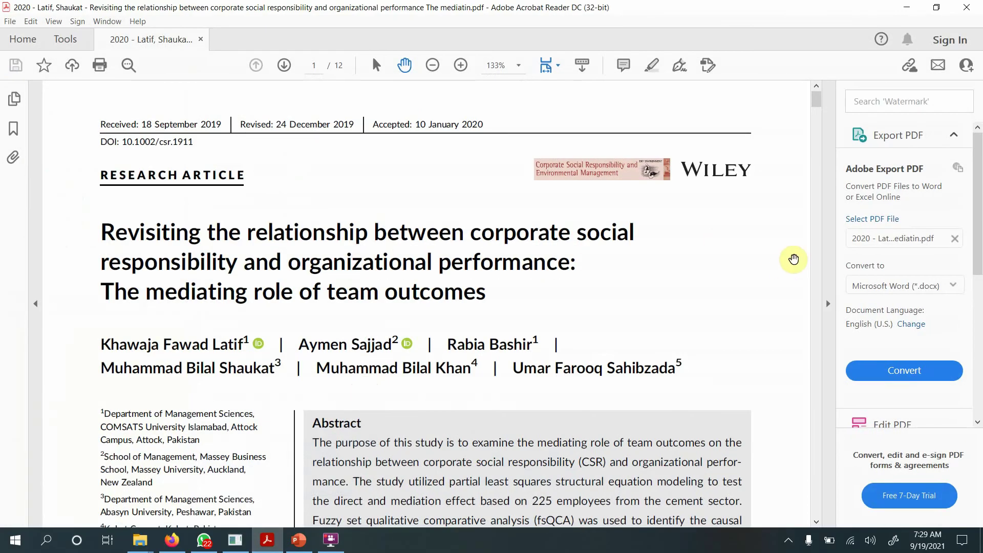
- Scroll the article to page 5's section 4.1 on outer loading thresholds (0.50 minimum, 0.70 desirable)
{"action": "scroll", "coordinate": [794, 259], "scroll_direction": "down", "scroll_amount": 15}
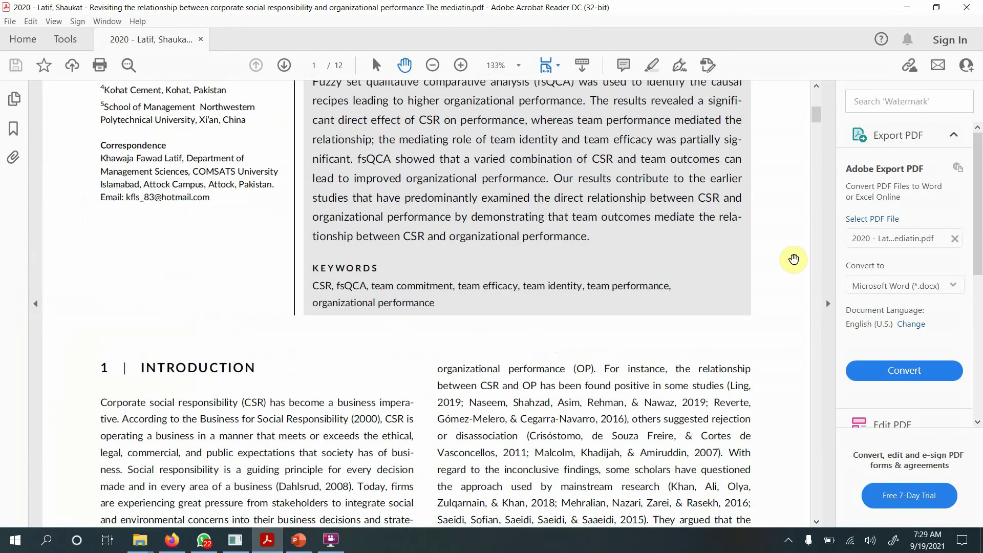
{"action": "scroll", "coordinate": [793, 259], "scroll_direction": "down", "scroll_amount": 10}
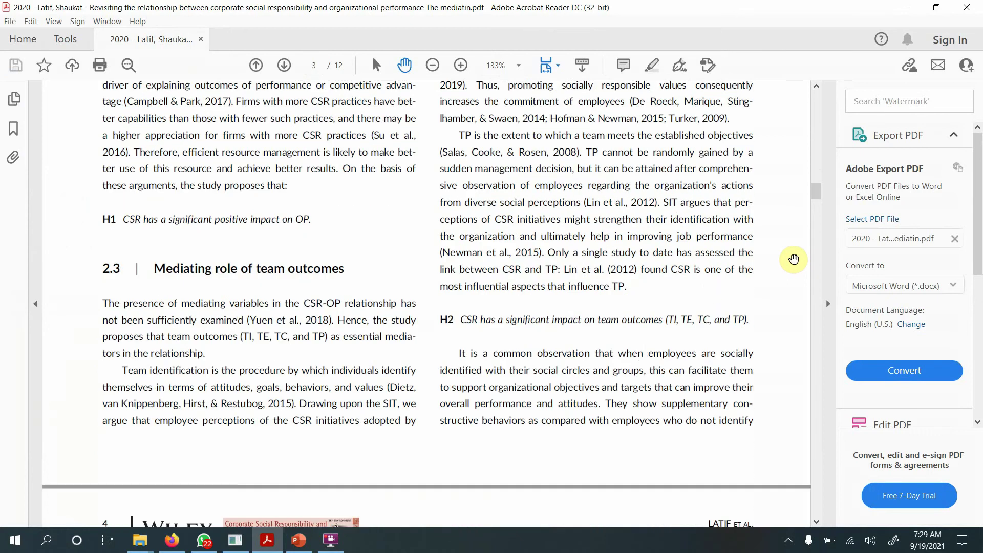
{"action": "scroll", "coordinate": [793, 259], "scroll_direction": "down", "scroll_amount": 8}
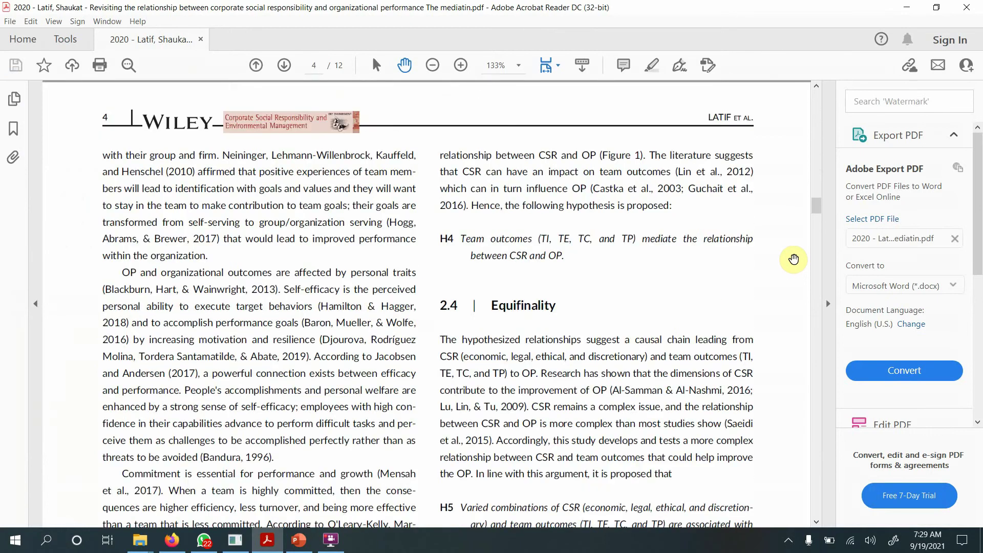
{"action": "scroll", "coordinate": [794, 259], "scroll_direction": "down", "scroll_amount": 8}
{"action": "scroll", "coordinate": [794, 259], "scroll_direction": "down", "scroll_amount": 8}
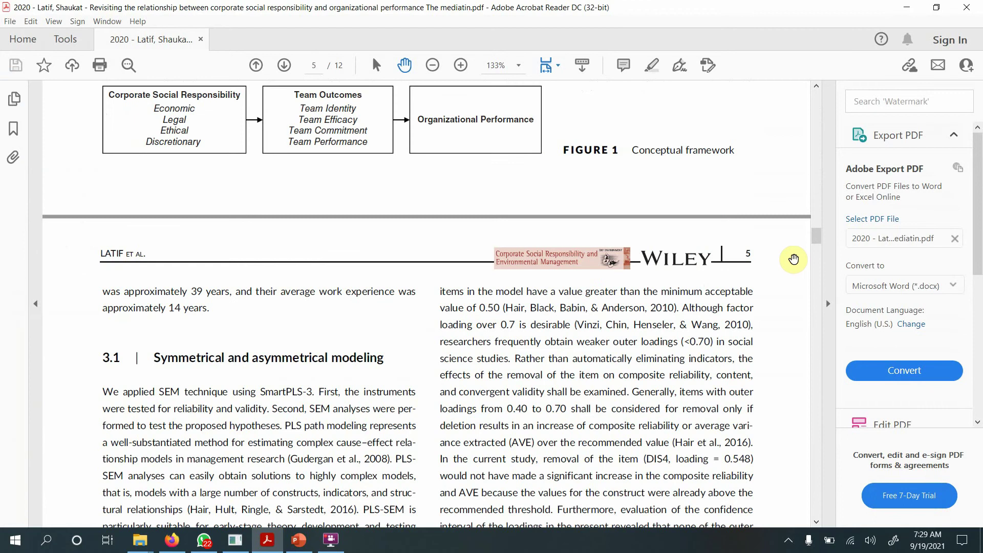
{"action": "scroll", "coordinate": [794, 260], "scroll_direction": "down", "scroll_amount": 3}
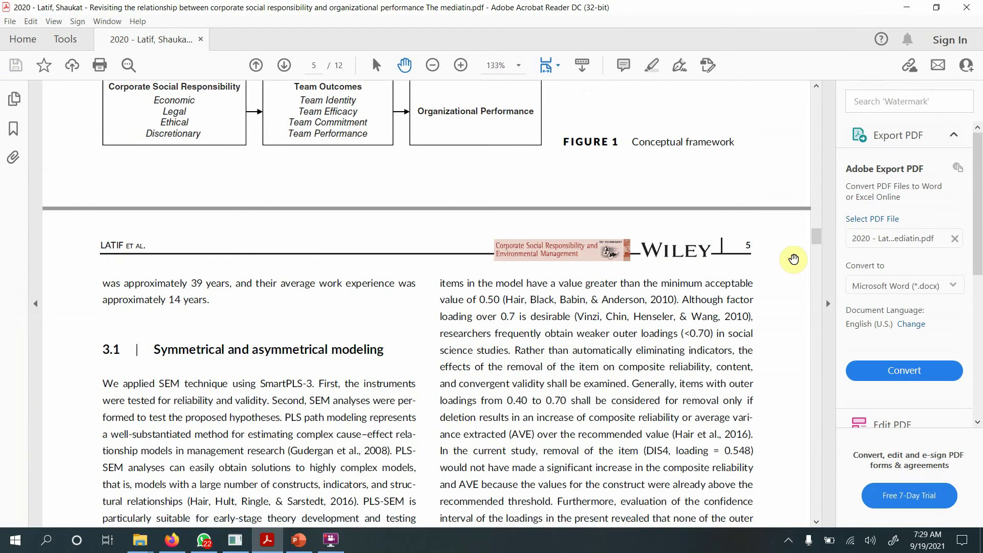
{"action": "scroll", "coordinate": [794, 259], "scroll_direction": "down", "scroll_amount": 10}
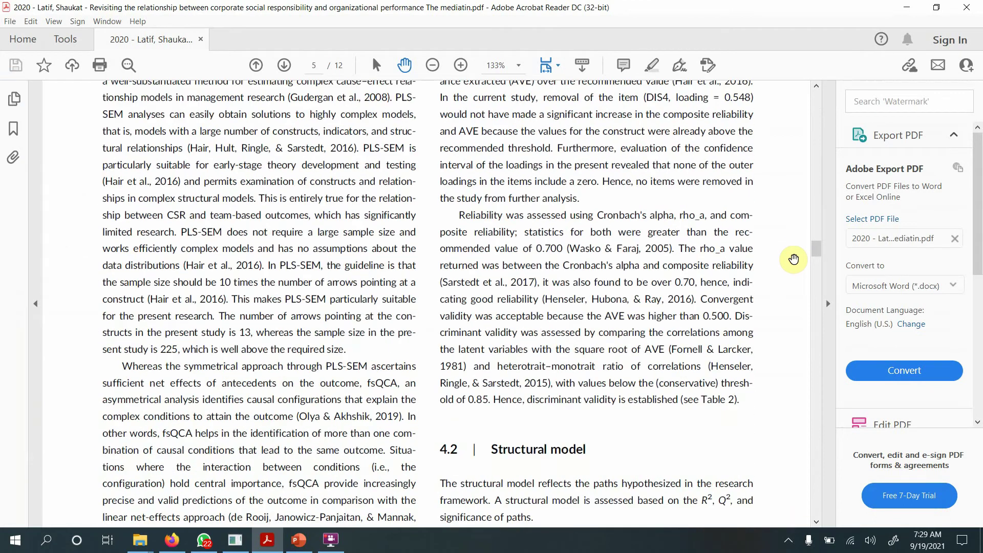
{"action": "scroll", "coordinate": [794, 259], "scroll_direction": "down", "scroll_amount": 2}
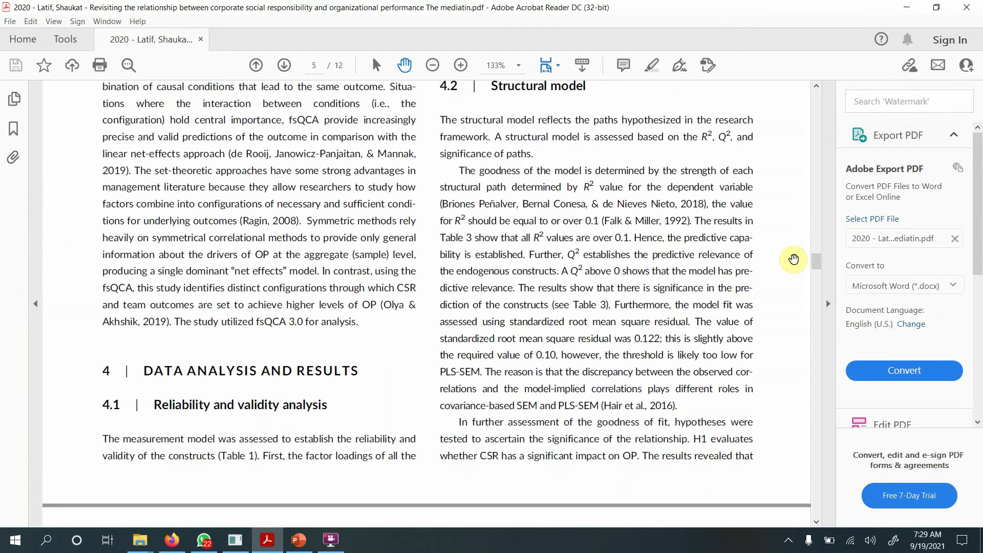
{"action": "scroll", "coordinate": [794, 259], "scroll_direction": "up", "scroll_amount": 17}
{"action": "scroll", "coordinate": [794, 259], "scroll_direction": "down", "scroll_amount": 5}
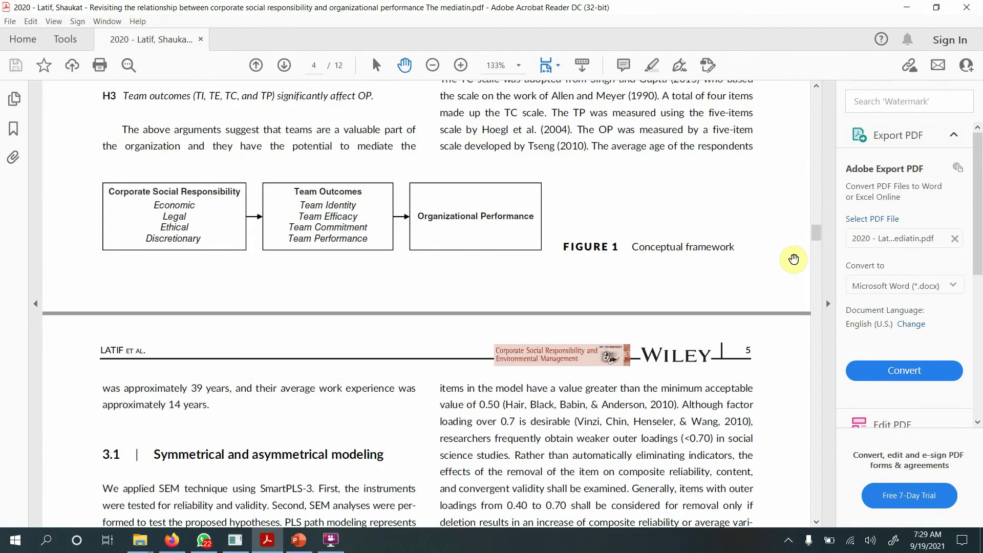
{"action": "scroll", "coordinate": [794, 259], "scroll_direction": "down", "scroll_amount": 13}
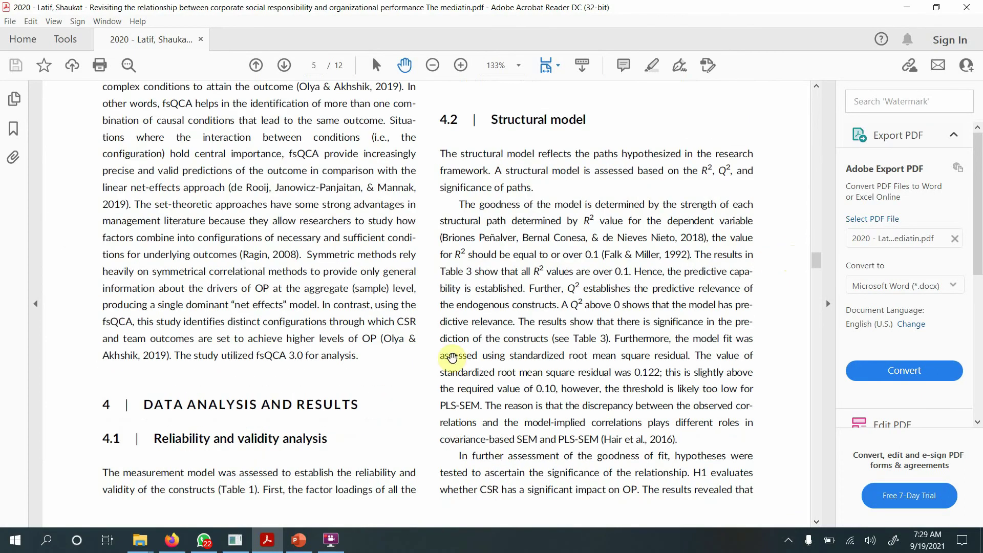
{"action": "scroll", "coordinate": [706, 401], "scroll_direction": "up", "scroll_amount": 1}
{"action": "scroll", "coordinate": [707, 401], "scroll_direction": "up", "scroll_amount": 9}
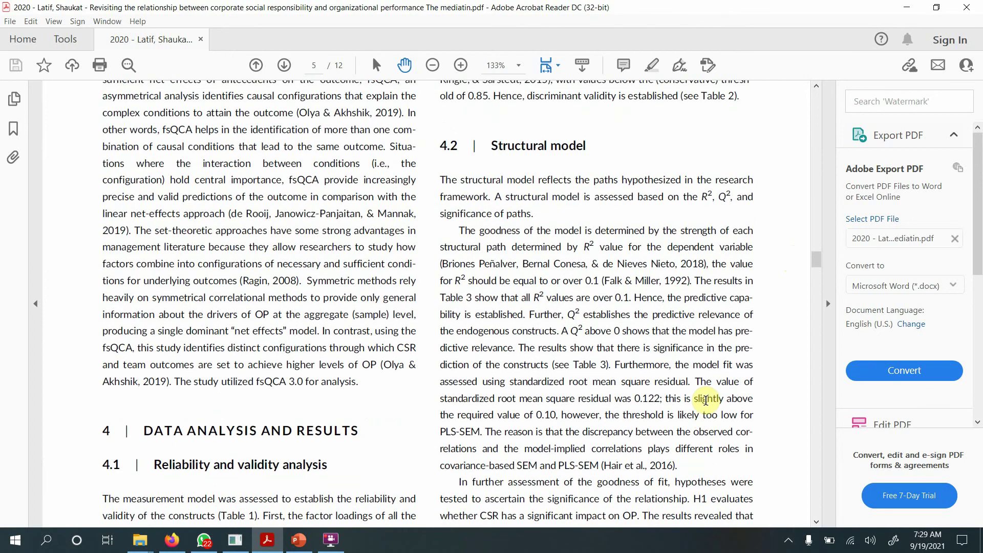
{"action": "scroll", "coordinate": [707, 400], "scroll_direction": "up", "scroll_amount": 2}
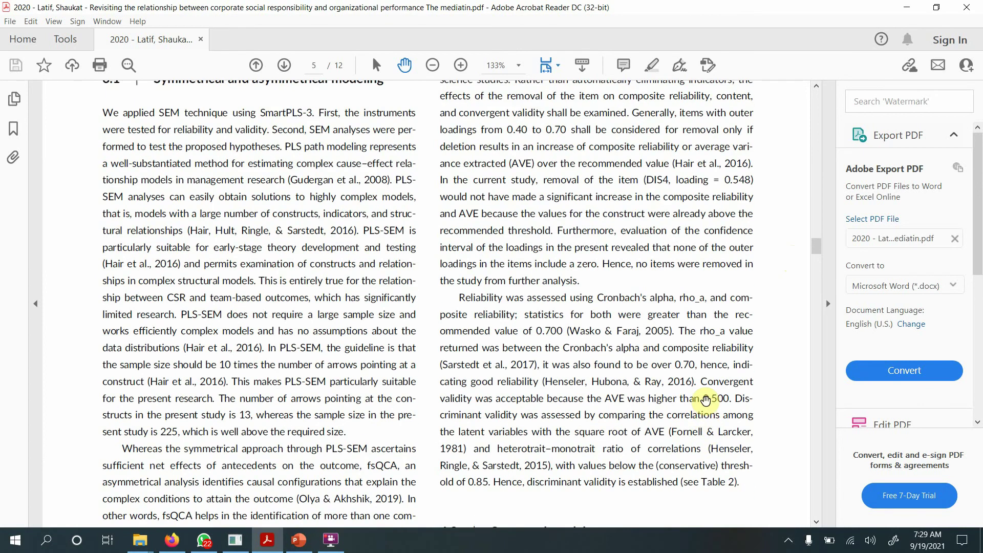
{"action": "scroll", "coordinate": [707, 400], "scroll_direction": "up", "scroll_amount": 3}
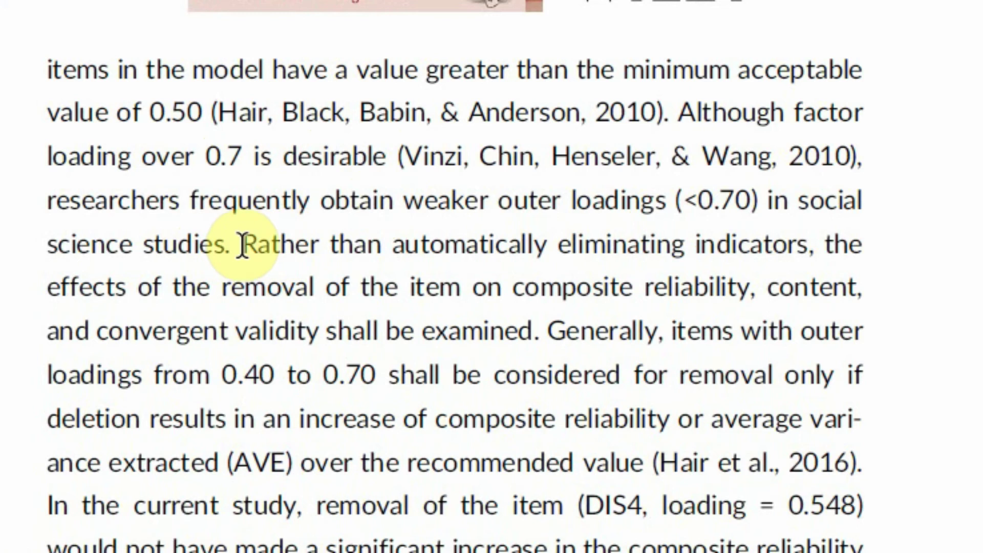
- Select the passage beginning 'Rather than automatically eliminating indicators' and return to SmartPLS
{"action": "mouse_move", "coordinate": [242, 244]}
{"action": "left_mouse_down"}
{"action": "mouse_move", "coordinate": [479, 286]}
{"action": "mouse_move", "coordinate": [687, 256]}
{"action": "mouse_move", "coordinate": [784, 255]}
{"action": "mouse_move", "coordinate": [868, 284]}
{"action": "mouse_move", "coordinate": [854, 320]}
{"action": "mouse_move", "coordinate": [472, 373]}
{"action": "mouse_move", "coordinate": [325, 377]}
{"action": "mouse_move", "coordinate": [787, 370]}
{"action": "mouse_move", "coordinate": [813, 389]}
{"action": "mouse_move", "coordinate": [410, 413]}
{"action": "mouse_move", "coordinate": [893, 421]}
{"action": "mouse_move", "coordinate": [451, 505]}
{"action": "mouse_move", "coordinate": [308, 454]}
{"action": "mouse_move", "coordinate": [744, 455]}
{"action": "mouse_move", "coordinate": [875, 479]}
{"action": "left_mouse_up"}
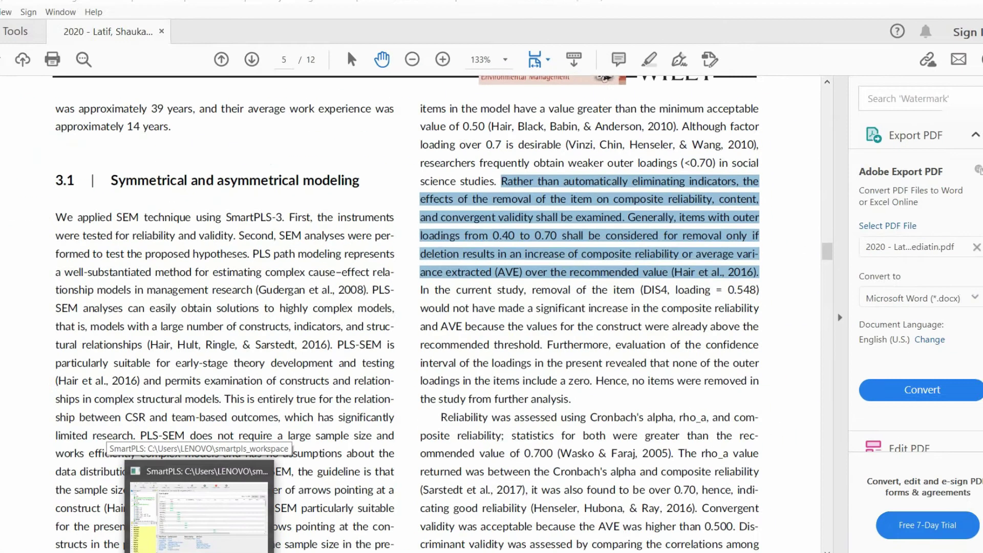
{"action": "left_click", "coordinate": [236, 539]}
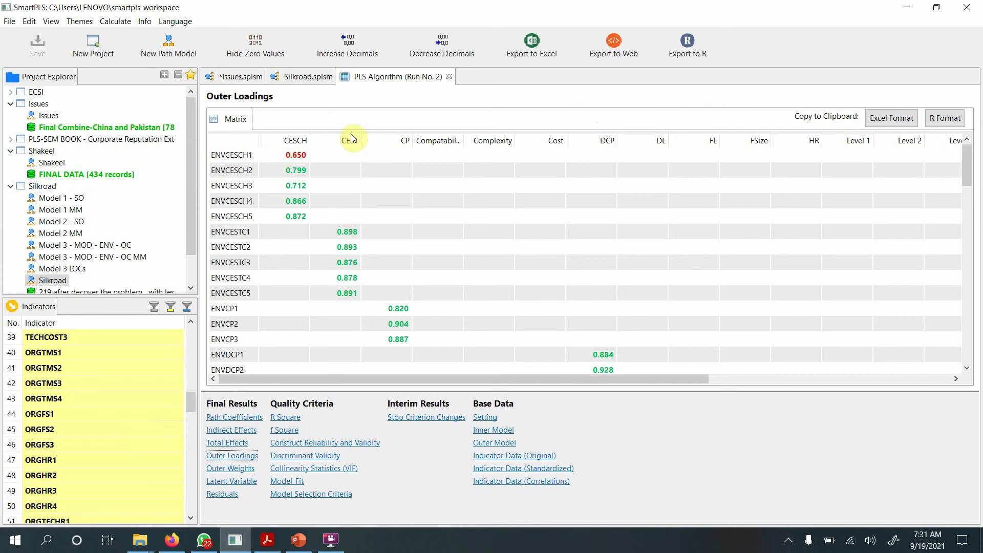
- Close the Silkroad results and model, then run the PLS algorithm on the Issues model
{"action": "left_click", "coordinate": [450, 78]}
{"action": "left_click", "coordinate": [343, 77]}
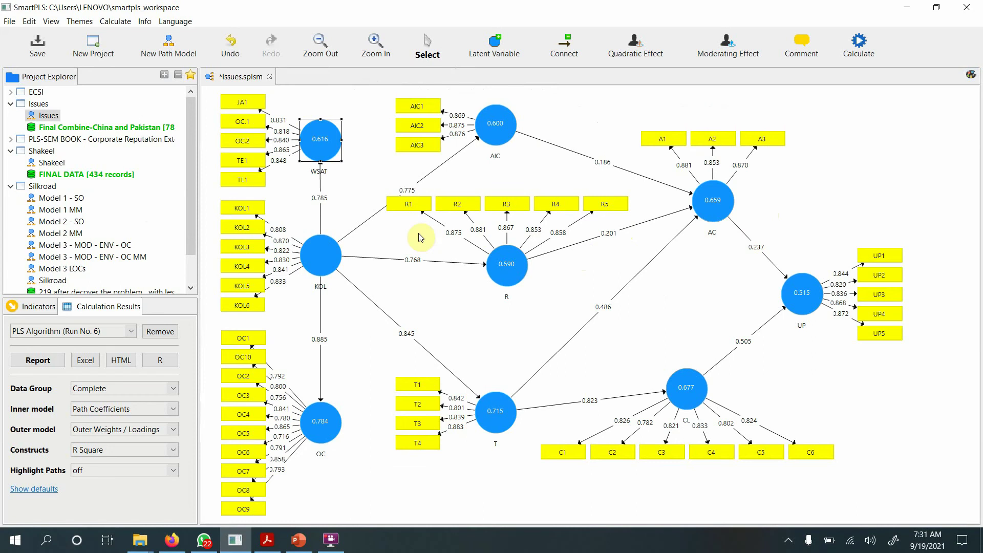
{"action": "left_click", "coordinate": [864, 61]}
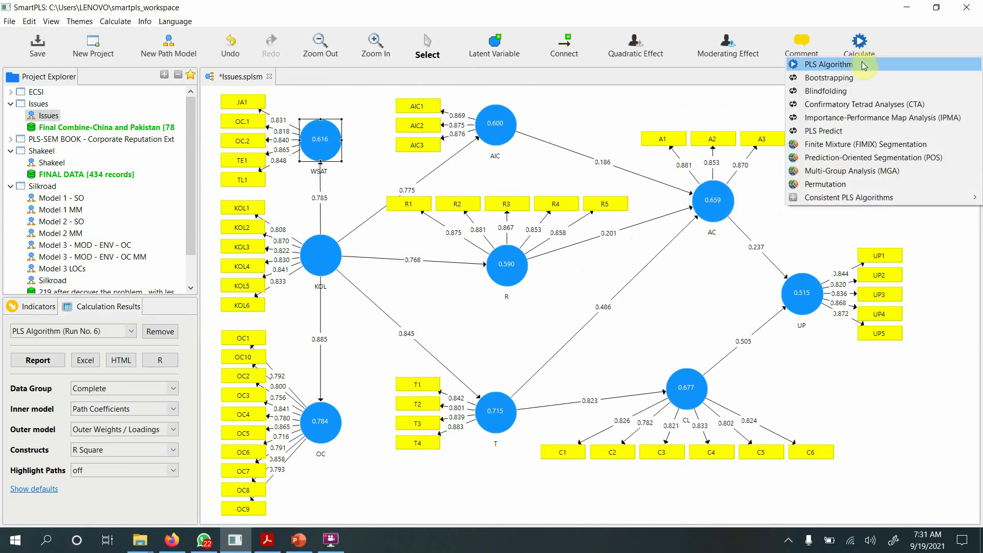
{"action": "left_click", "coordinate": [855, 66]}
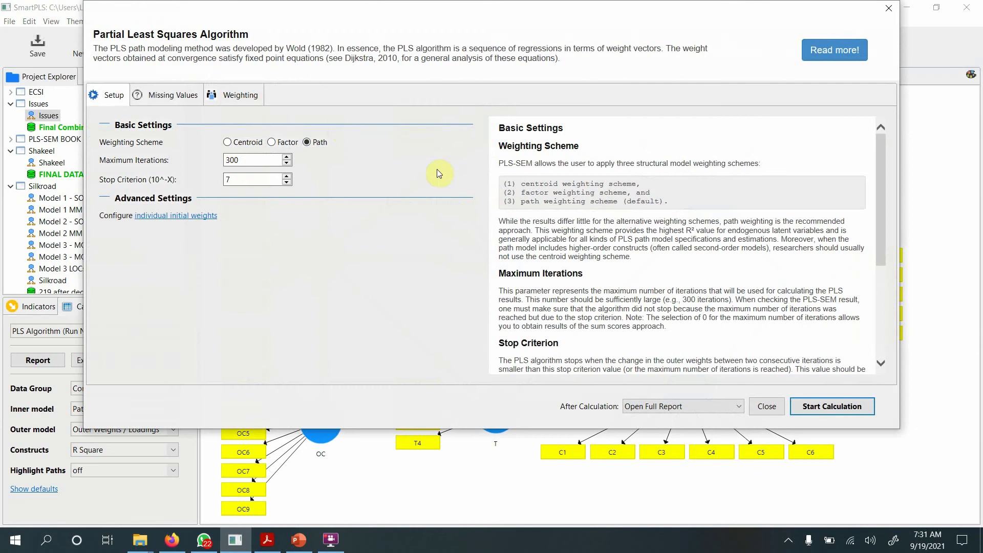
{"action": "left_click", "coordinate": [828, 410]}
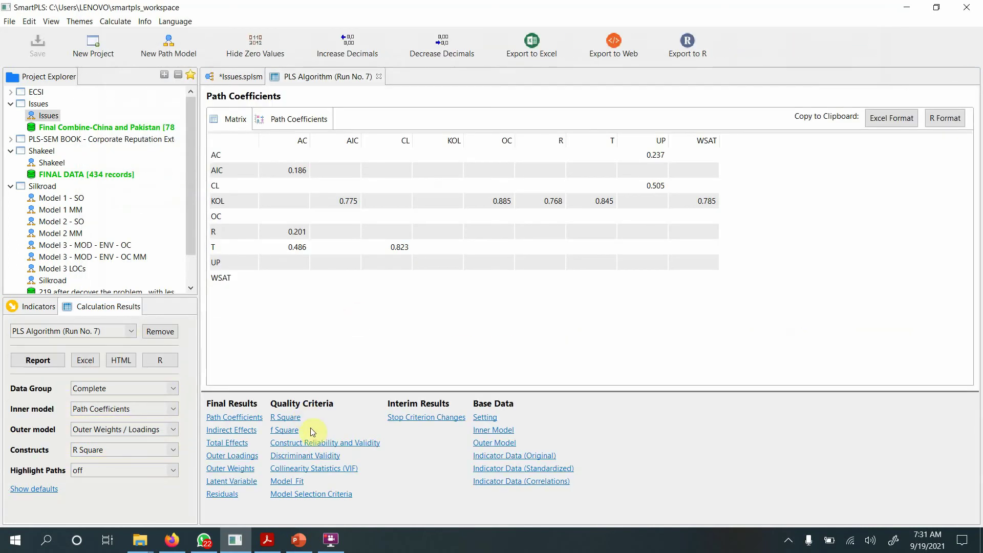
- View the Run No. 7 discriminant validity as HTMT ratios and mark the R row
{"action": "left_click", "coordinate": [322, 443]}
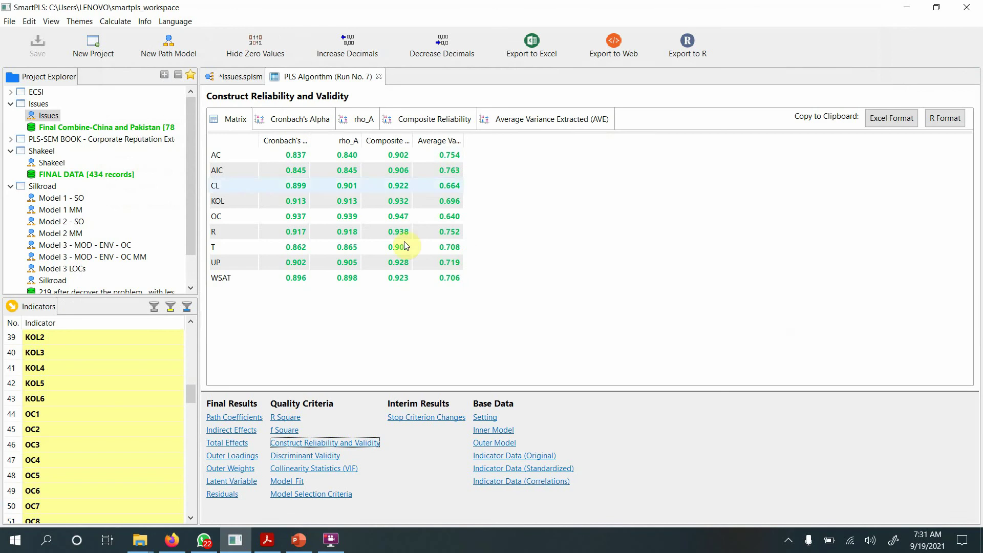
{"action": "left_click", "coordinate": [297, 456]}
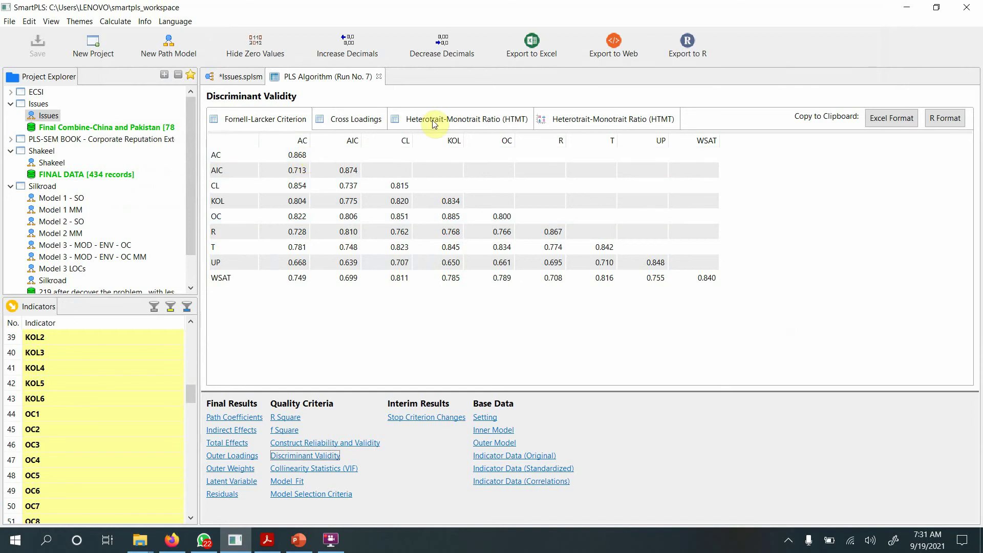
{"action": "left_click", "coordinate": [457, 119]}
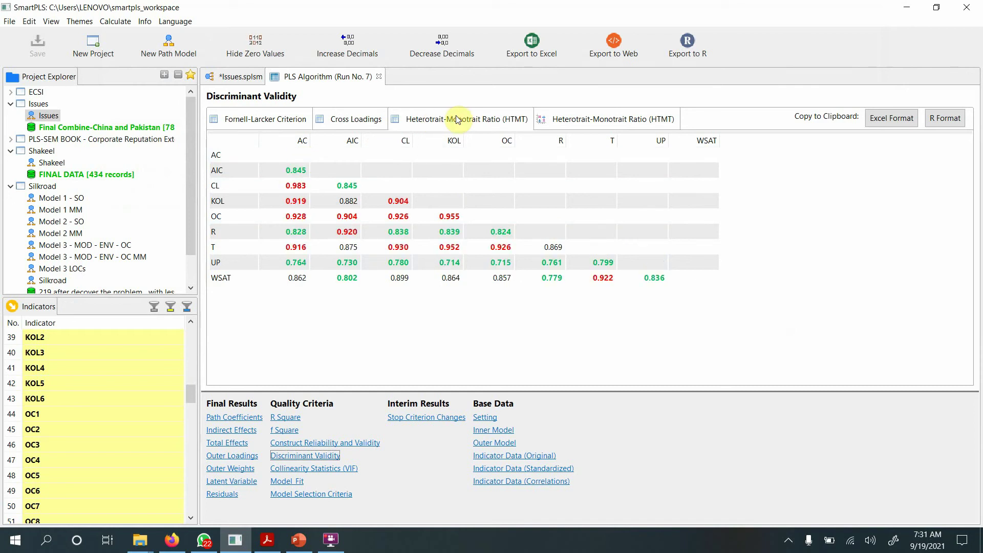
{"action": "left_click", "coordinate": [237, 230]}
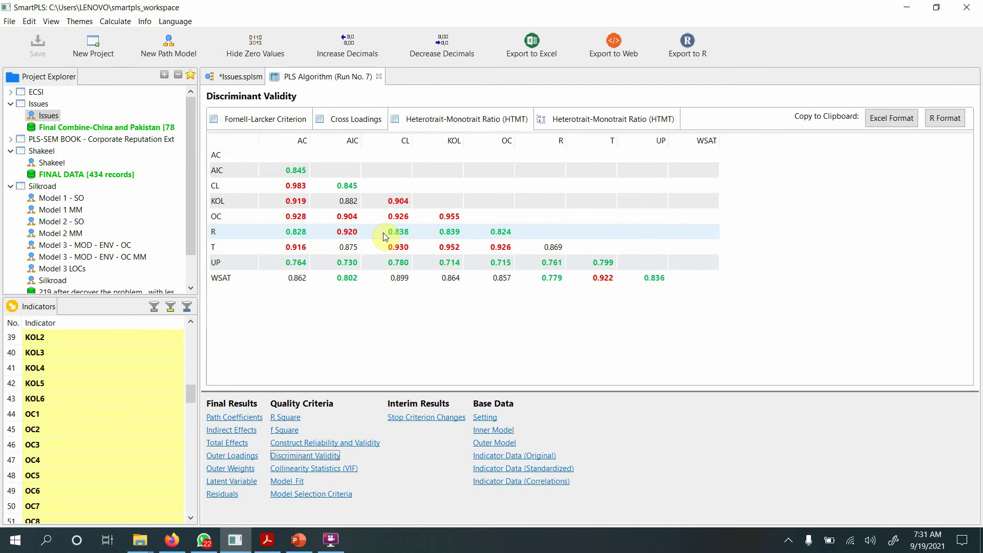
{"action": "left_click", "coordinate": [295, 216]}
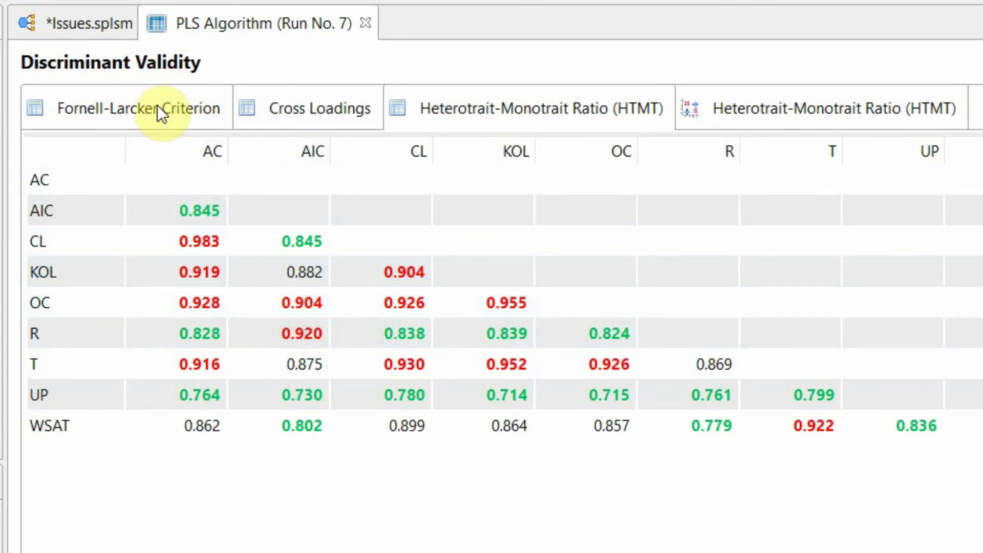
{"action": "left_click", "coordinate": [158, 121]}
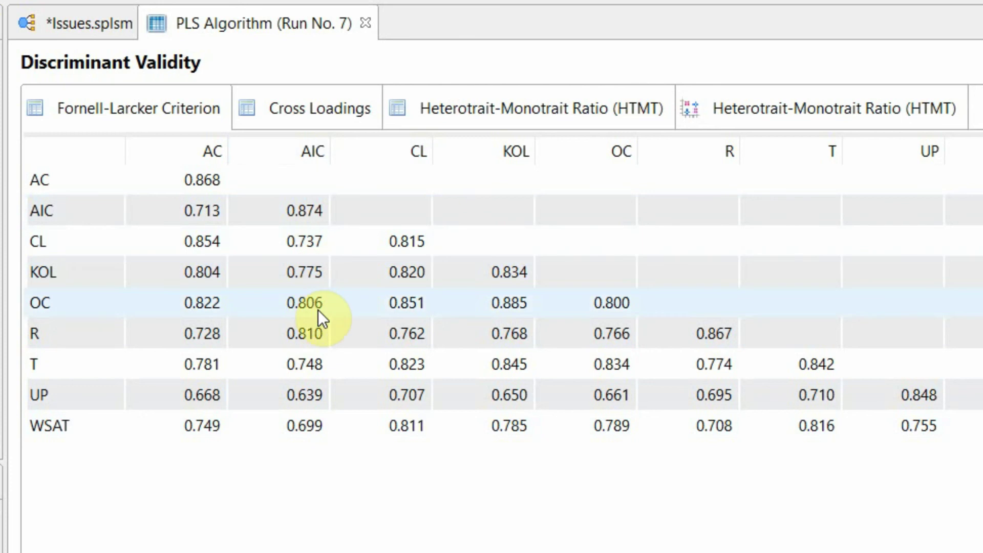
{"action": "left_click", "coordinate": [517, 121]}
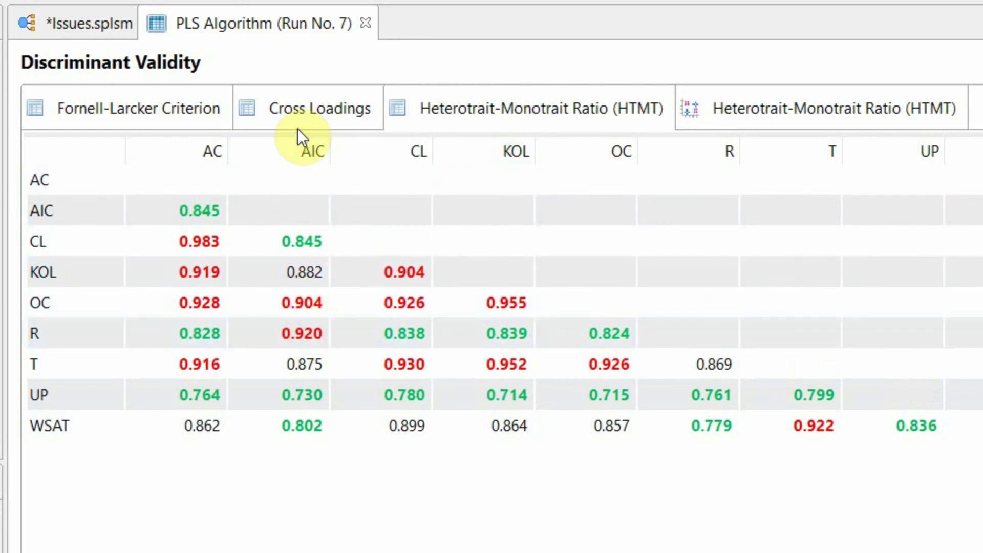
- Show the Run No. 7 cross loadings and scroll through every indicator
{"action": "left_click", "coordinate": [297, 109]}
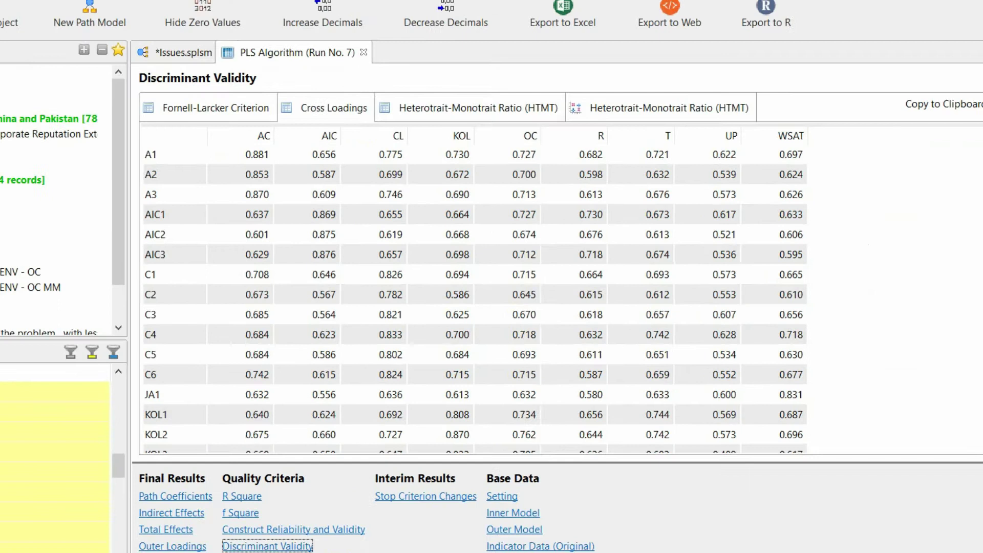
{"action": "scroll", "coordinate": [973, 266], "scroll_direction": "down", "scroll_amount": 5}
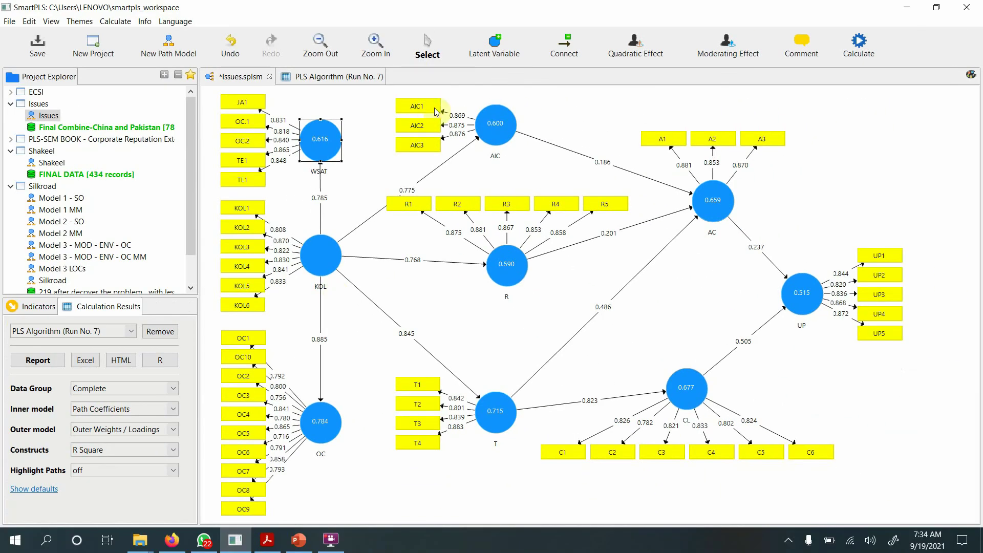
- Select rows OC1 through OC9 in the Run No. 7 cross loadings, then view the HTMT matrix
{"action": "left_click", "coordinate": [353, 77]}
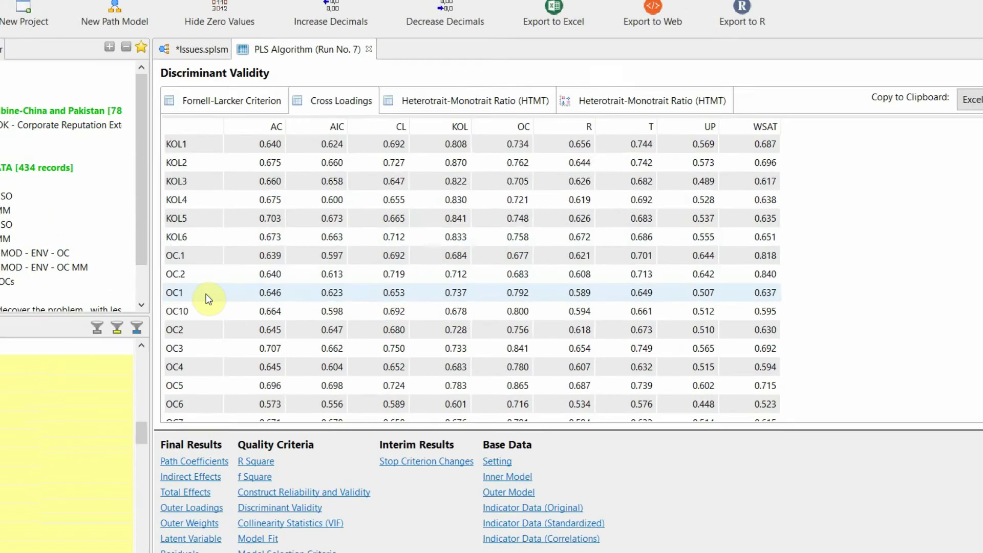
{"action": "left_click", "coordinate": [247, 278]}
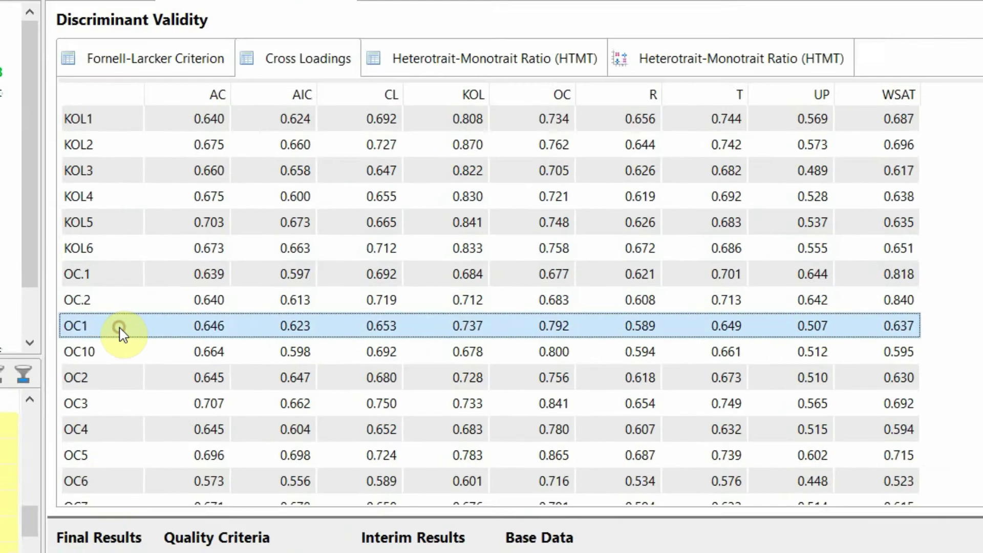
{"action": "left_click", "coordinate": [250, 308]}
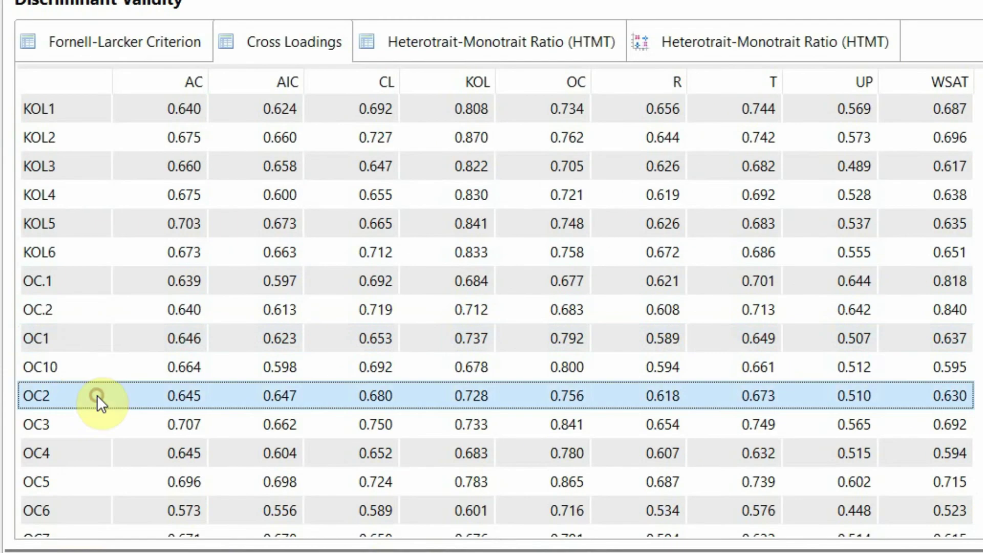
{"action": "left_click", "coordinate": [61, 335]}
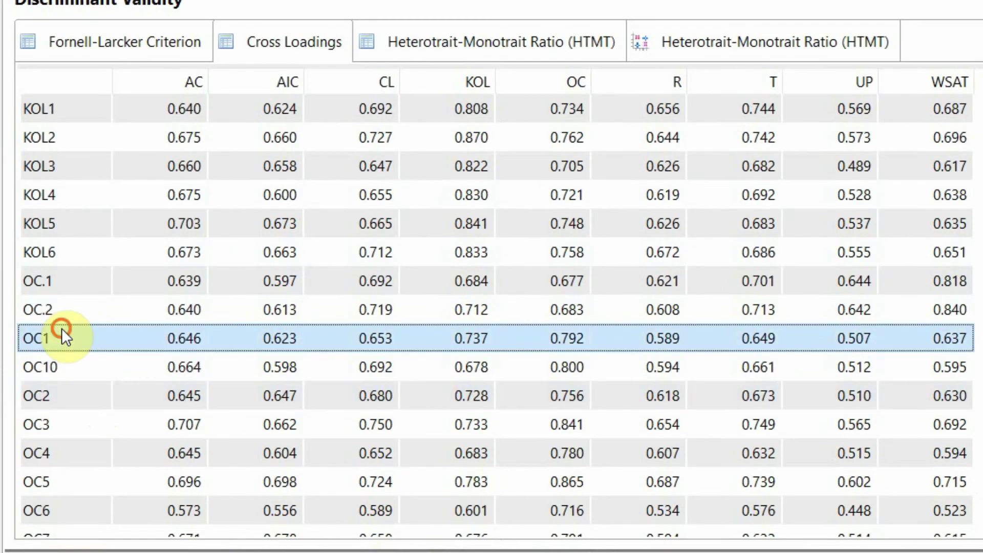
{"action": "left_click", "coordinate": [58, 391], "text": "shift"}
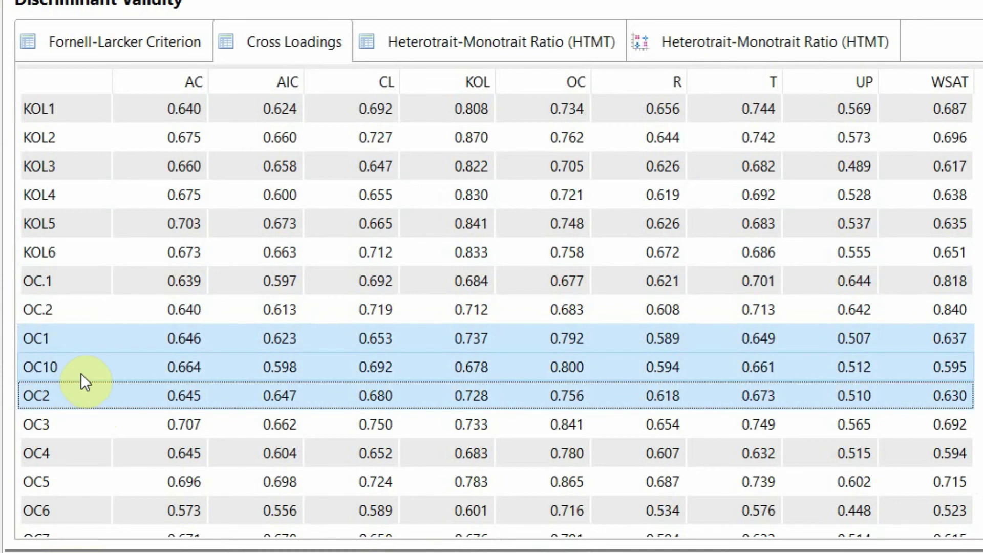
{"action": "left_click", "coordinate": [66, 509], "text": "shift"}
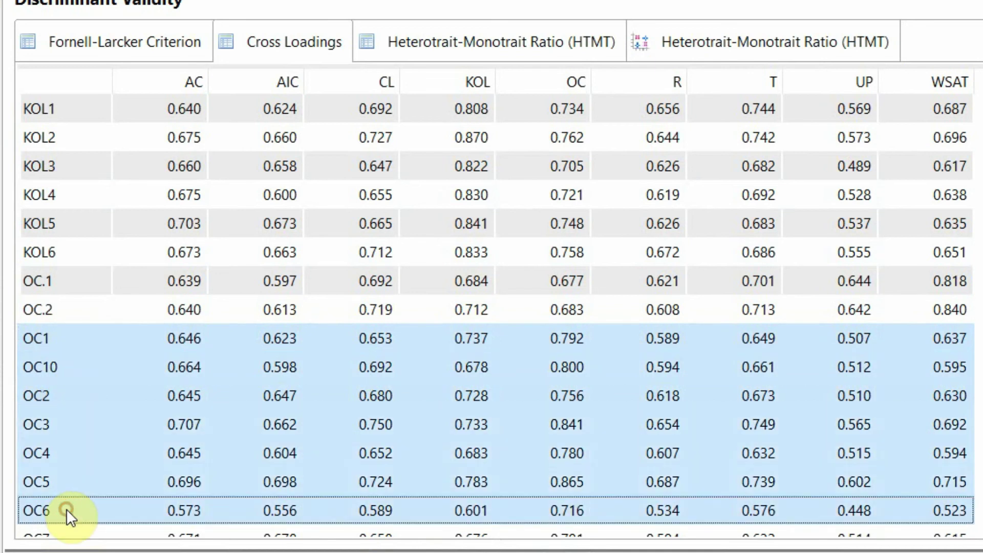
{"action": "scroll", "coordinate": [233, 350], "scroll_direction": "down", "scroll_amount": 3}
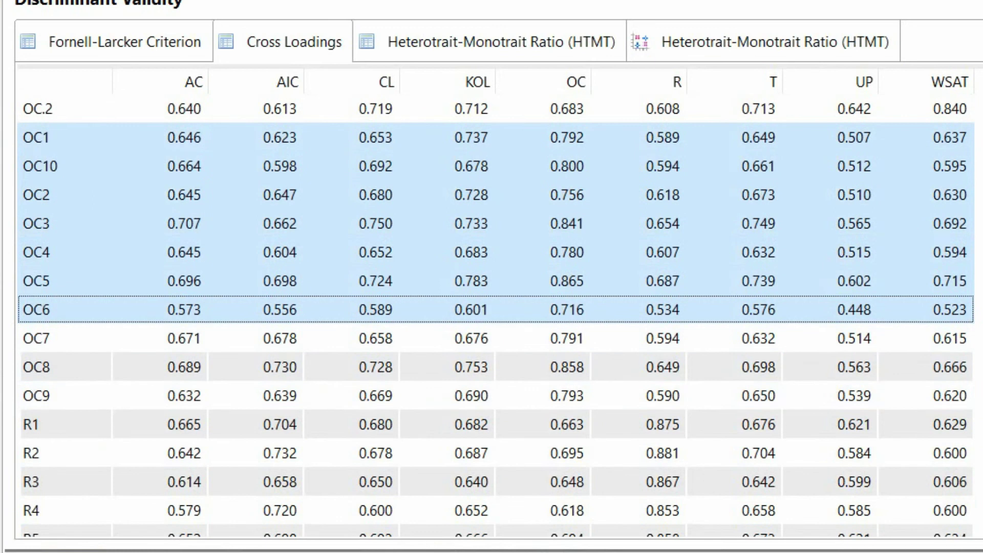
{"action": "left_click", "coordinate": [91, 395], "text": "shift"}
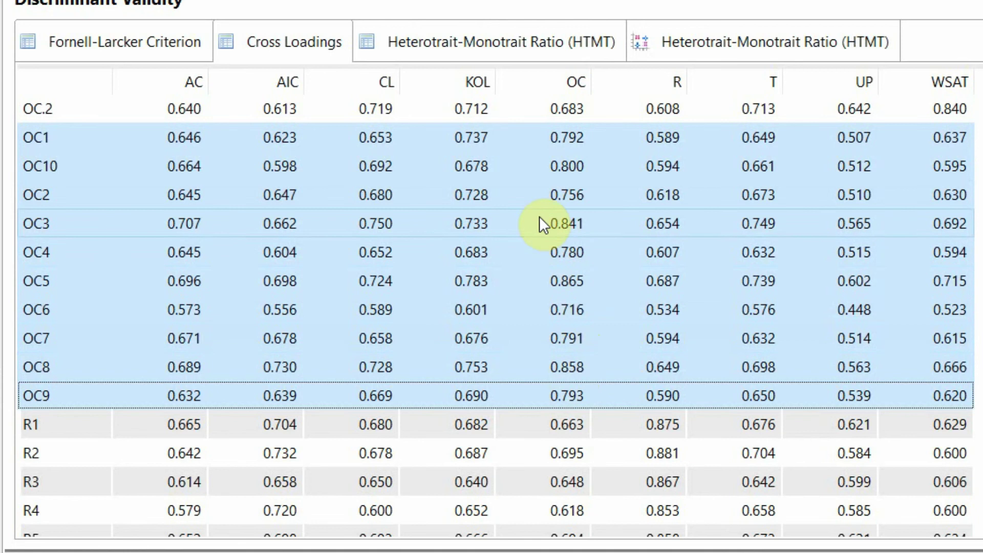
{"action": "left_click", "coordinate": [446, 42]}
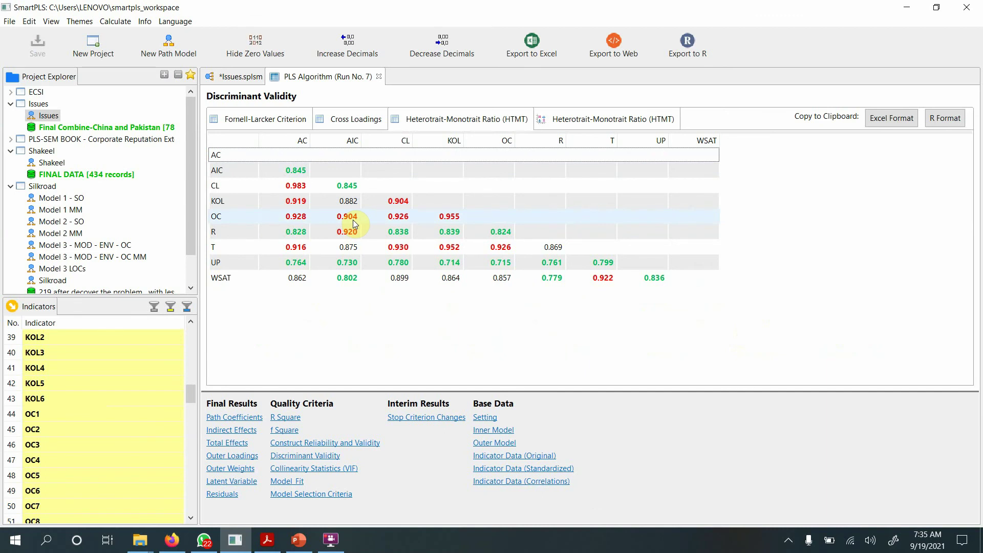
- Compare cross loadings with HTMT, ending on Run No. 7 cross loadings where A1–A3 load highest on AC
{"action": "left_click", "coordinate": [348, 122]}
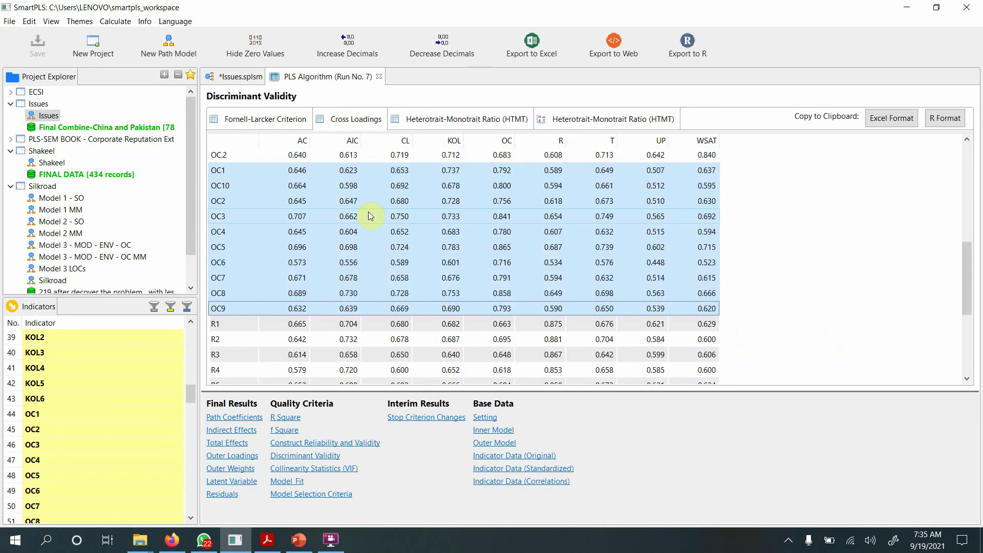
{"action": "left_click", "coordinate": [415, 125]}
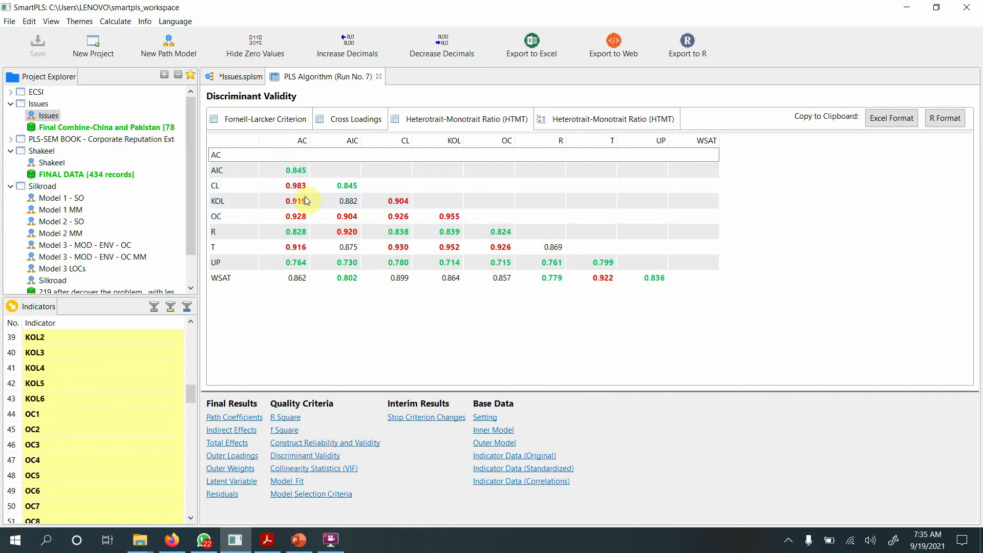
{"action": "left_click", "coordinate": [344, 126]}
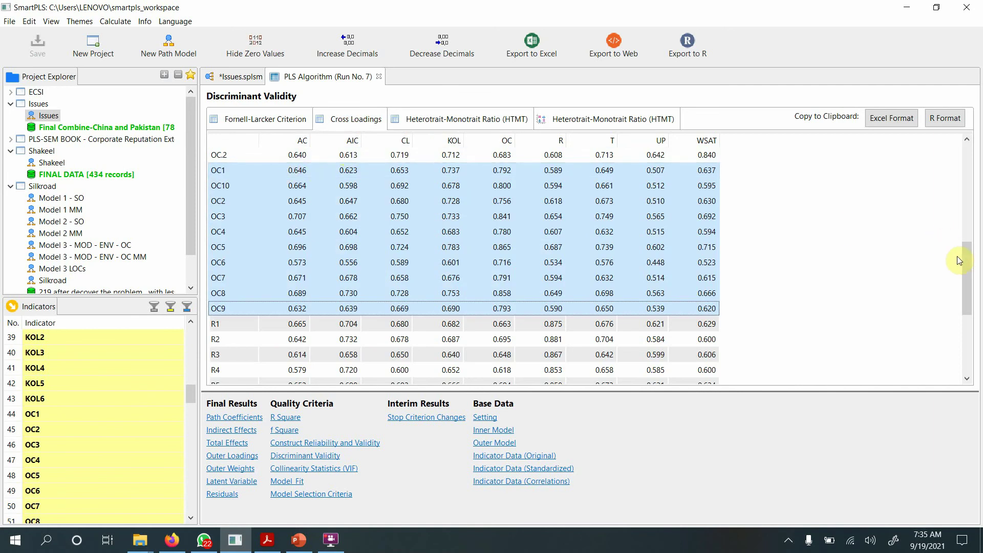
{"action": "key", "text": "ctrl+Page_Up"}
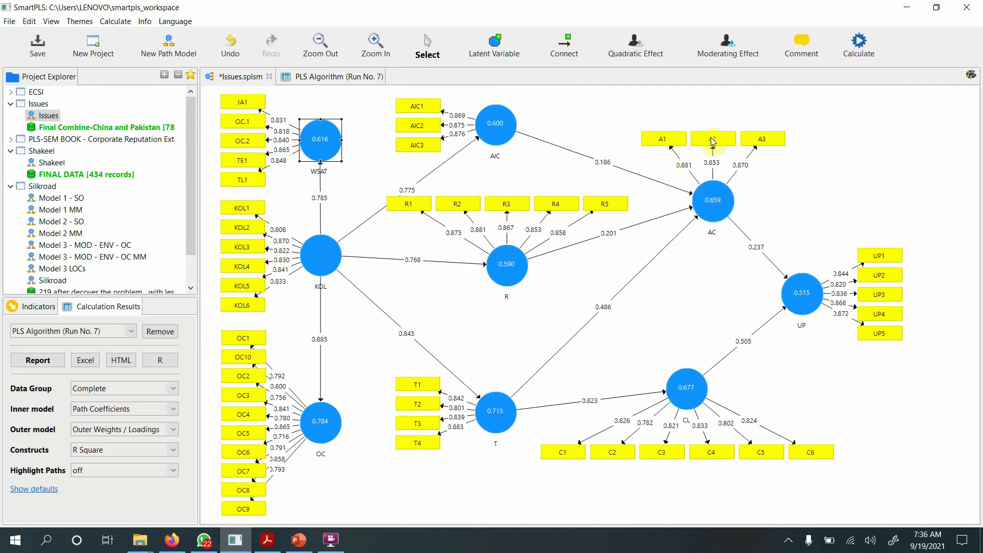
{"action": "left_click", "coordinate": [334, 77]}
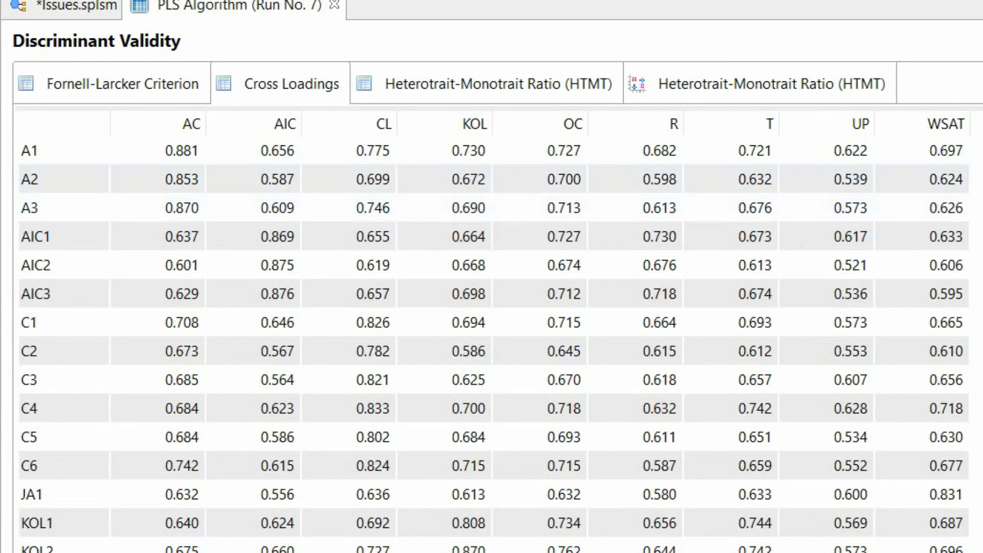
- Select KOL1–KOL6 in the cross loadings and compare against the Fornell-Larcker and HTMT matrices
{"action": "scroll", "coordinate": [491, 333], "scroll_direction": "down", "scroll_amount": 3}
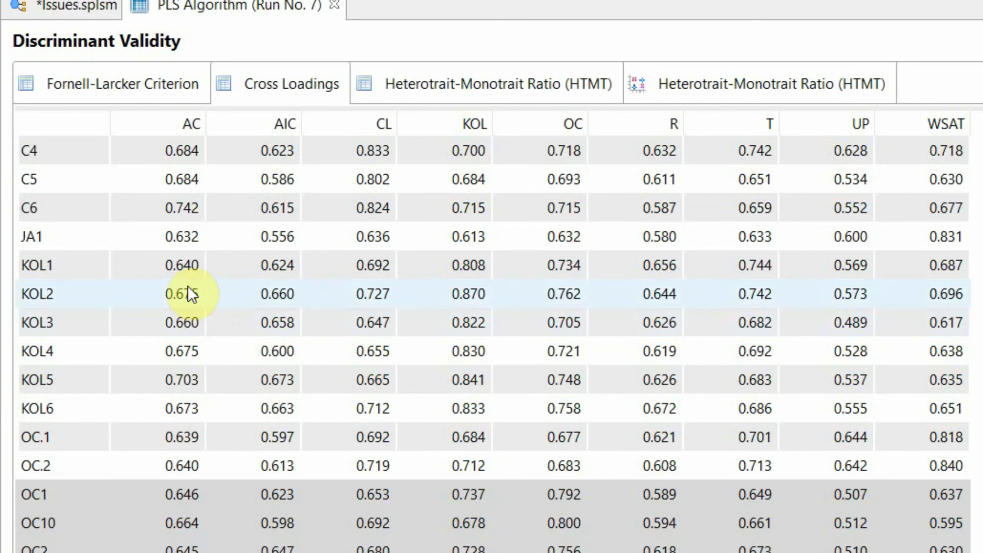
{"action": "left_click", "coordinate": [180, 264]}
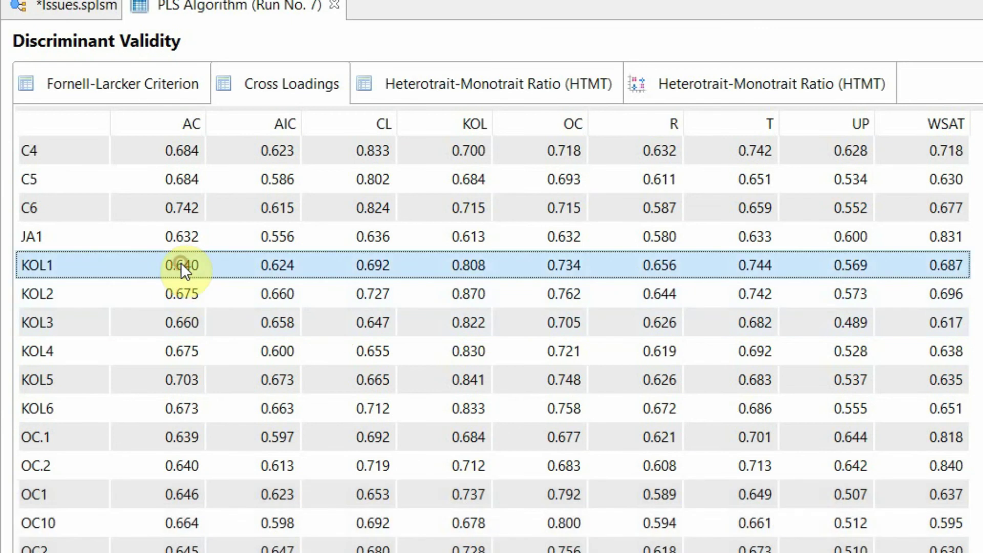
{"action": "left_click", "coordinate": [175, 407], "text": "shift"}
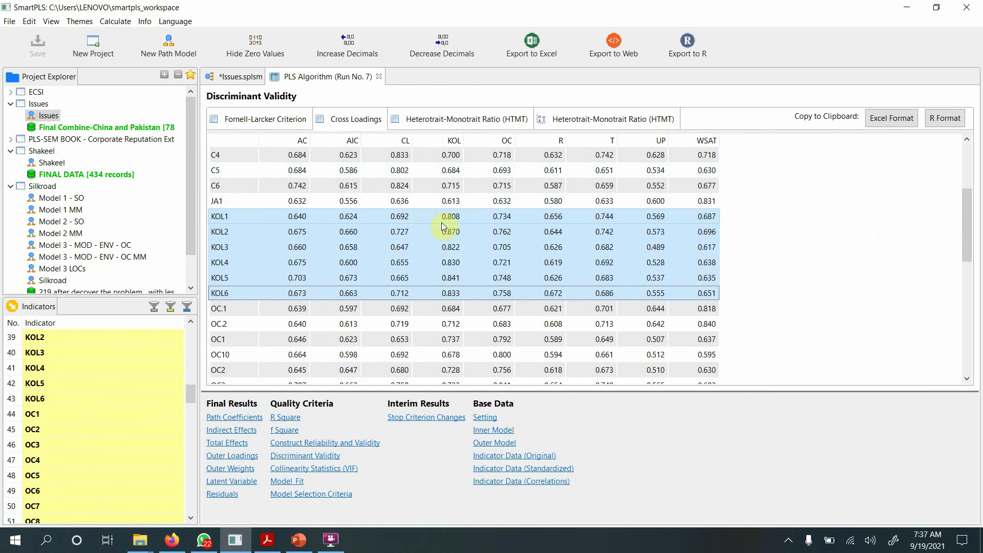
{"action": "left_click", "coordinate": [275, 121]}
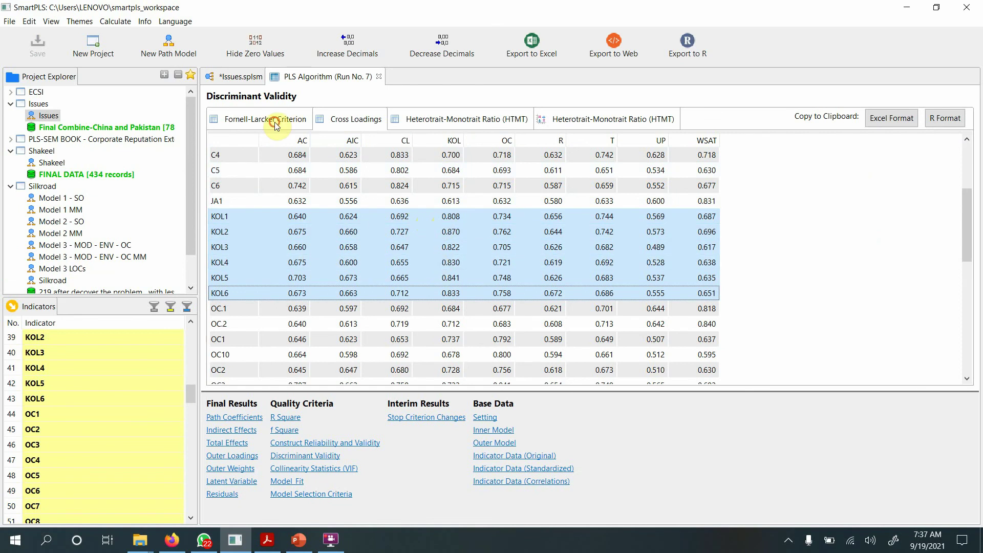
{"action": "left_click", "coordinate": [410, 124]}
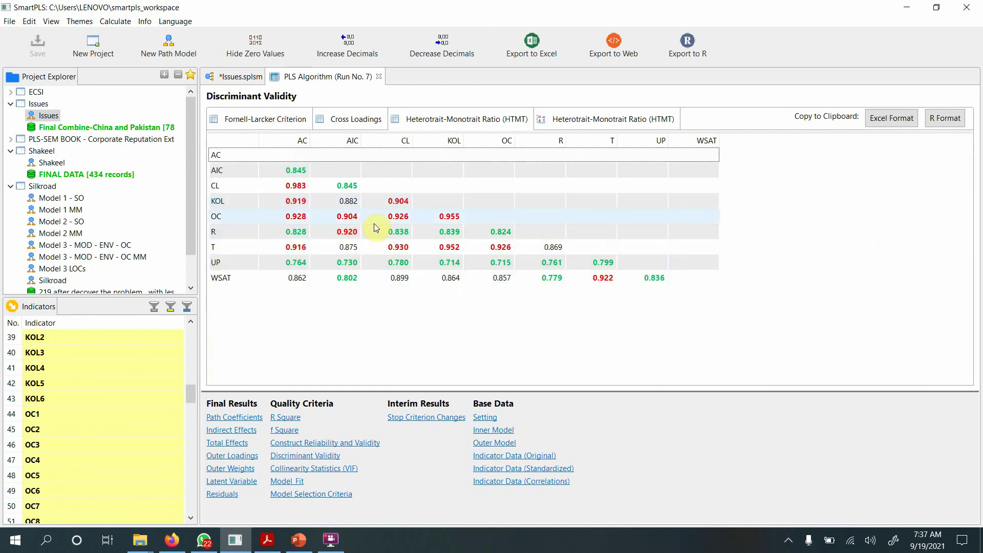
{"action": "left_click", "coordinate": [336, 119]}
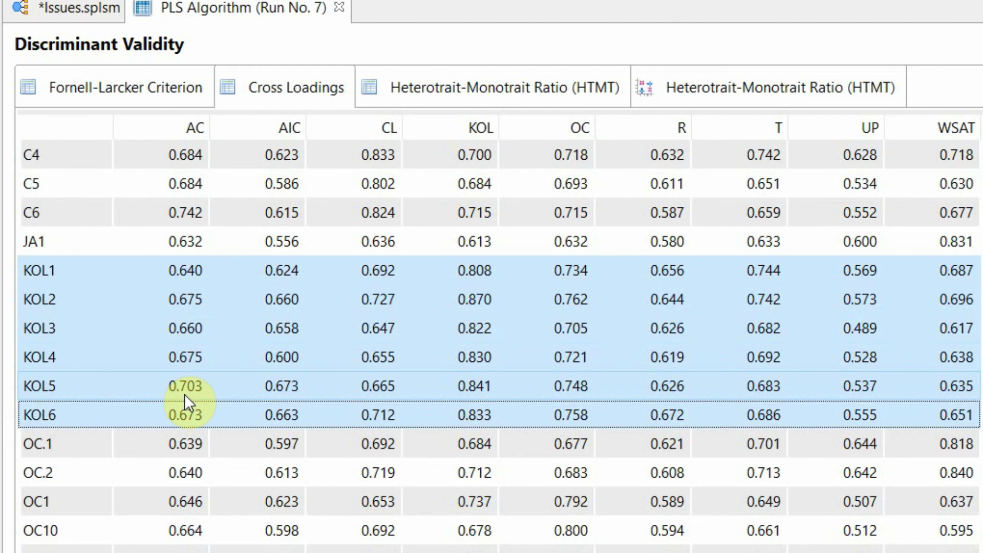
- Delete the KOL5 indicator from the Issues path model
{"action": "left_click", "coordinate": [87, 8]}
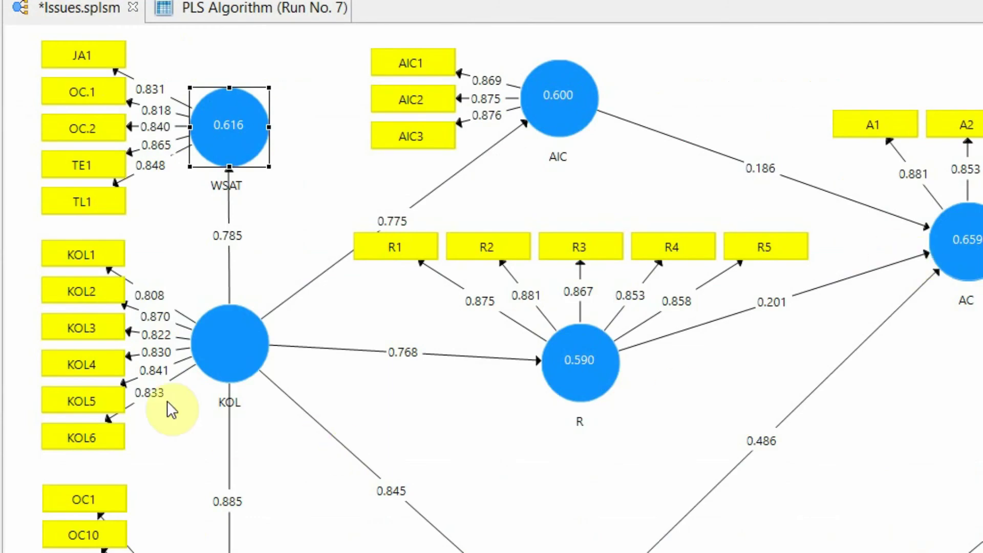
{"action": "left_click", "coordinate": [73, 403]}
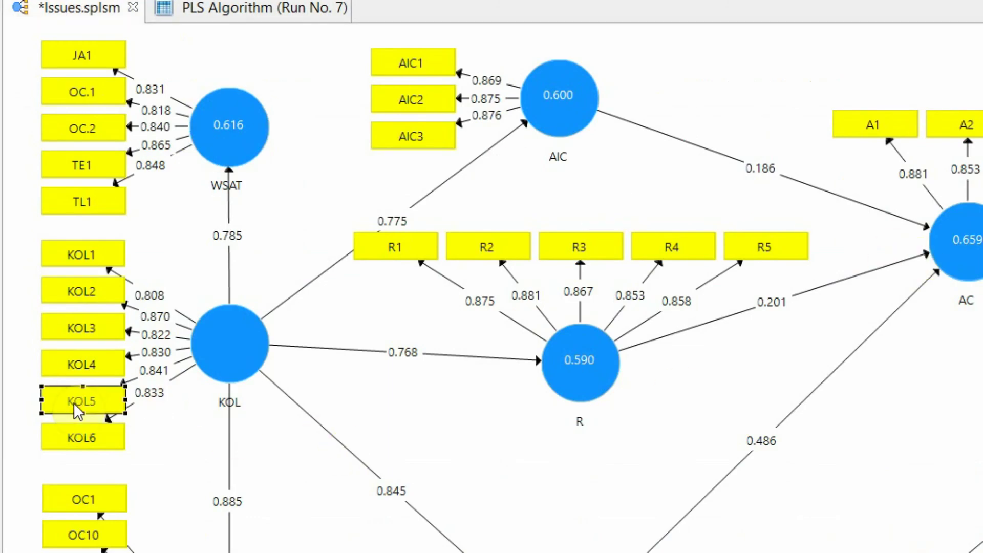
{"action": "key", "text": "Delete"}
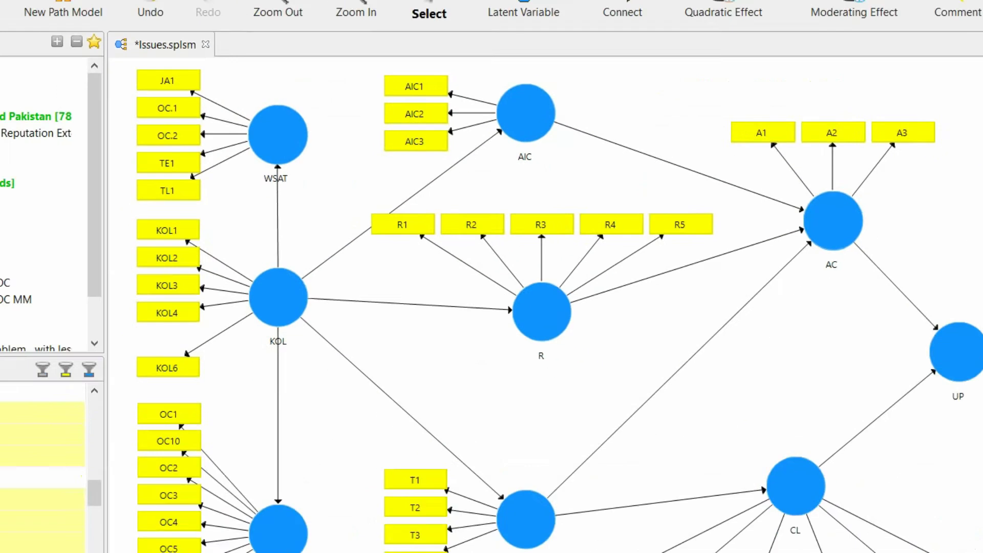
- Re-run the PLS algorithm to produce Run No. 8 results
{"action": "left_click", "coordinate": [860, 41]}
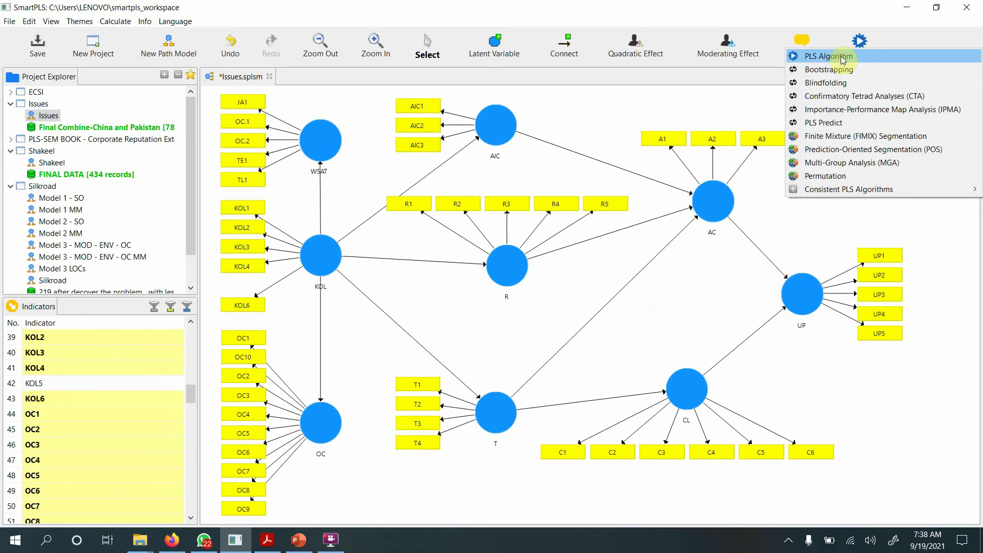
{"action": "left_click", "coordinate": [842, 58]}
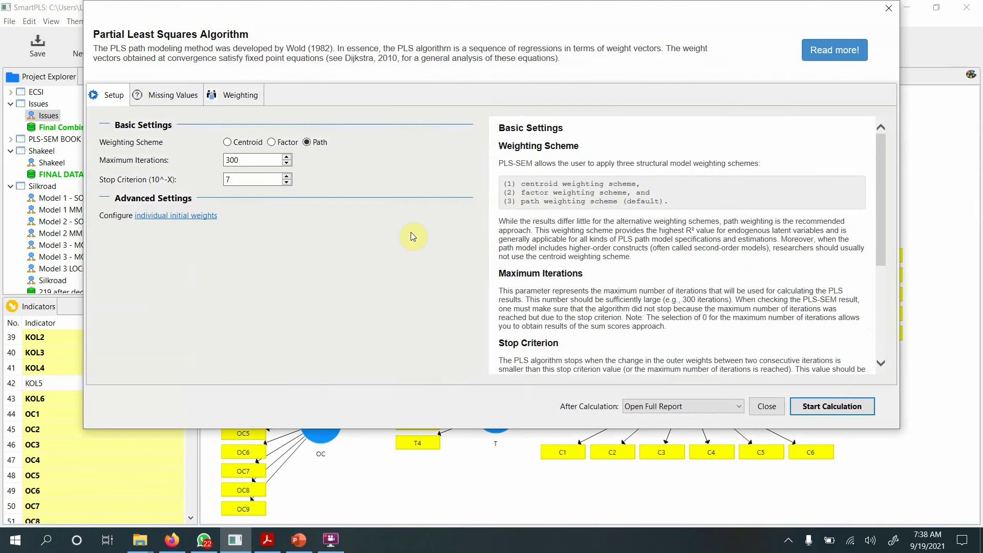
{"action": "left_click", "coordinate": [855, 402]}
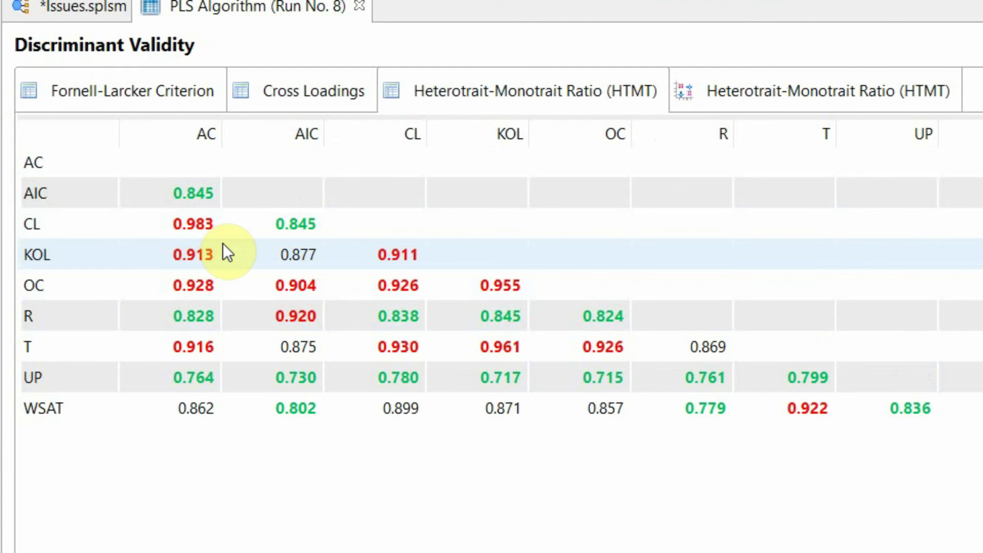
- Check the new run's KOL indicator cross loadings against the HTMT ratios, ending on cross loadings
{"action": "left_click", "coordinate": [285, 99]}
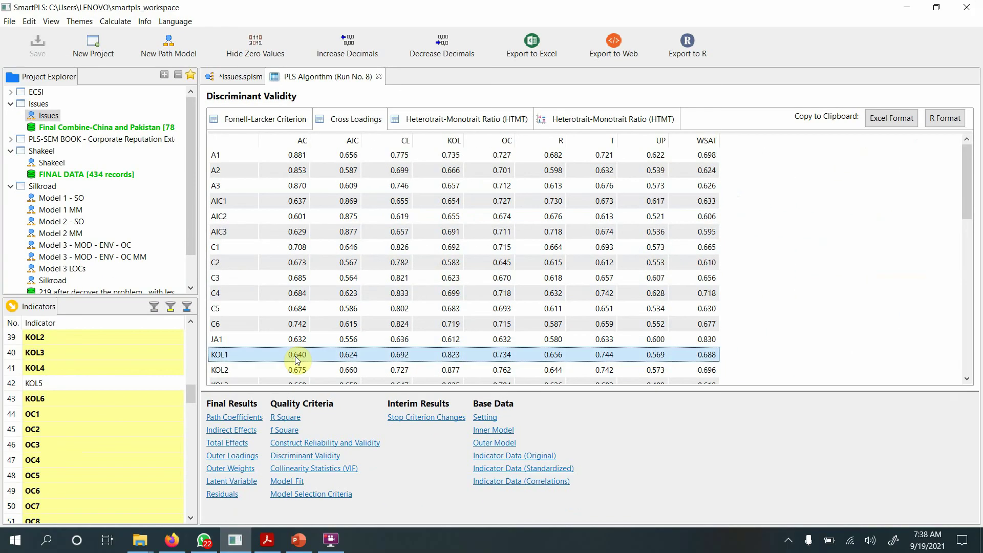
{"action": "key", "text": "shift+Down"}
{"action": "key", "text": "shift+Down"}
{"action": "key", "text": "shift+Down"}
{"action": "key", "text": "shift+Down"}
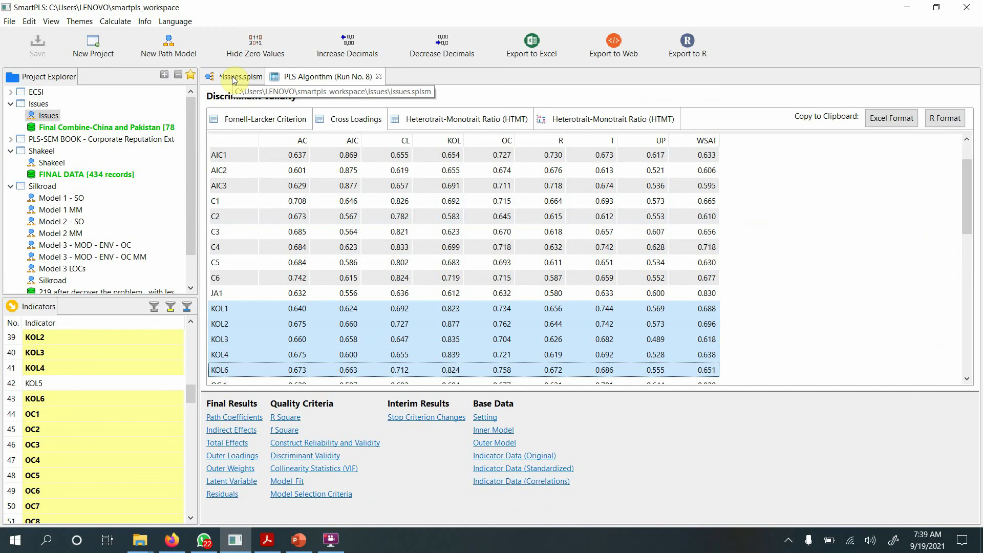
{"action": "left_click", "coordinate": [416, 116]}
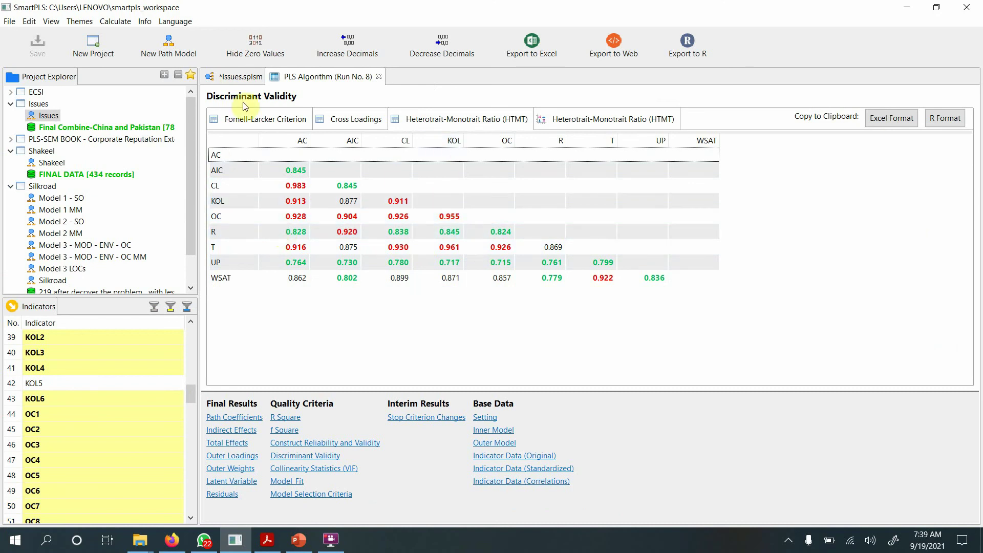
{"action": "left_click", "coordinate": [219, 78]}
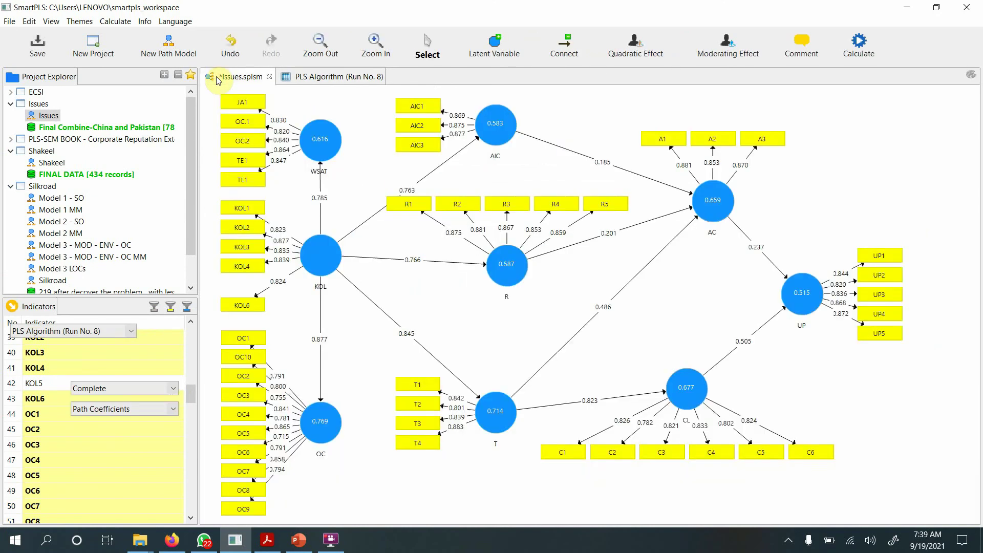
{"action": "left_click", "coordinate": [309, 78]}
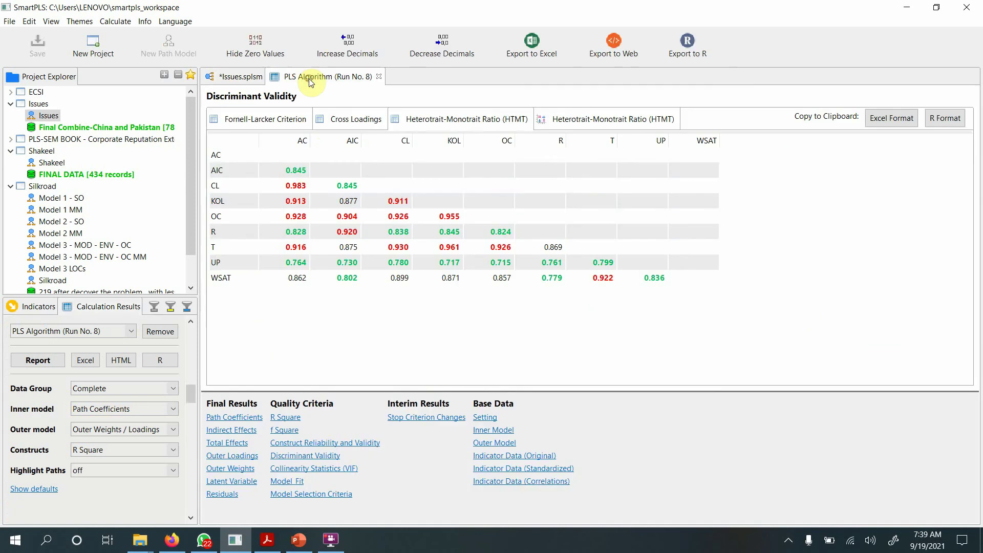
{"action": "left_click", "coordinate": [328, 121]}
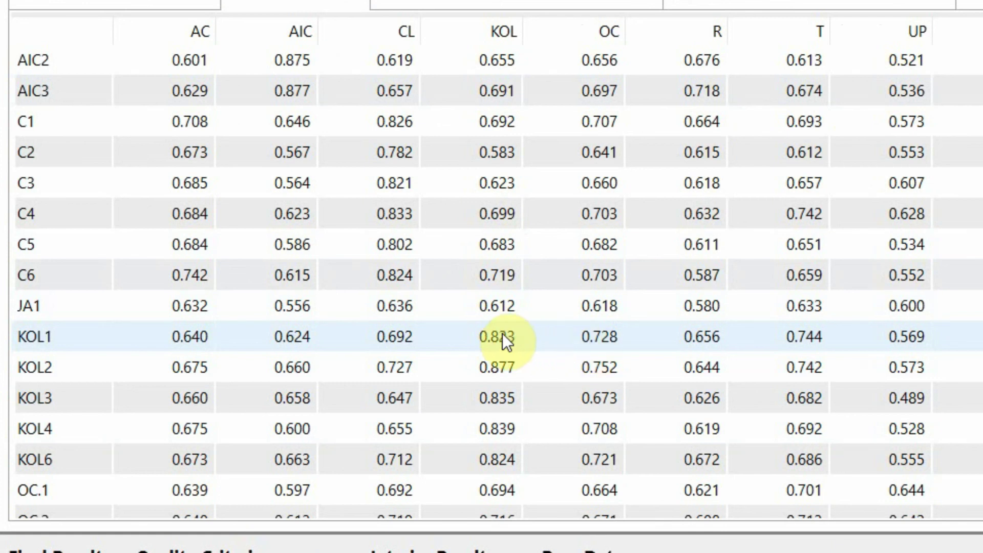
{"action": "left_click", "coordinate": [533, 340]}
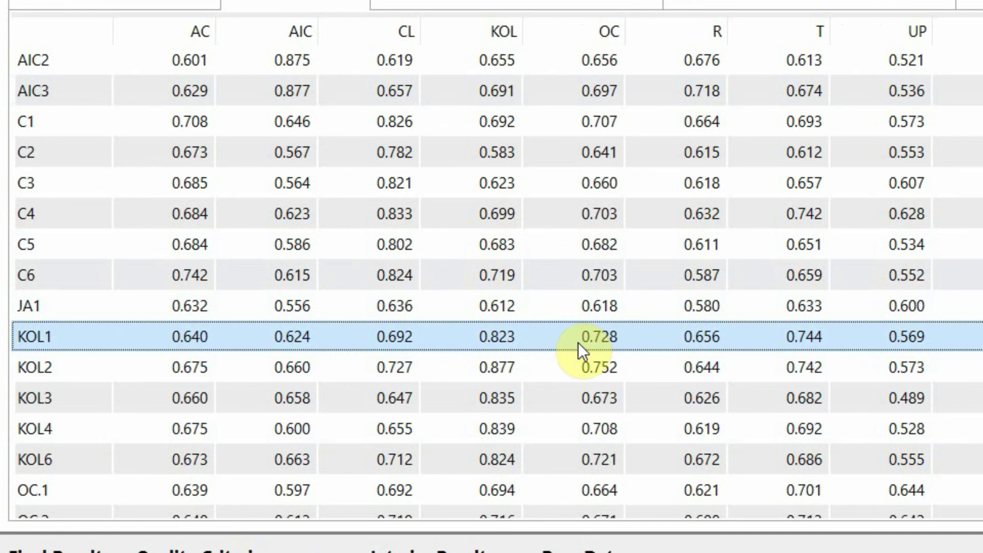
{"action": "left_click", "coordinate": [537, 343], "text": "ctrl"}
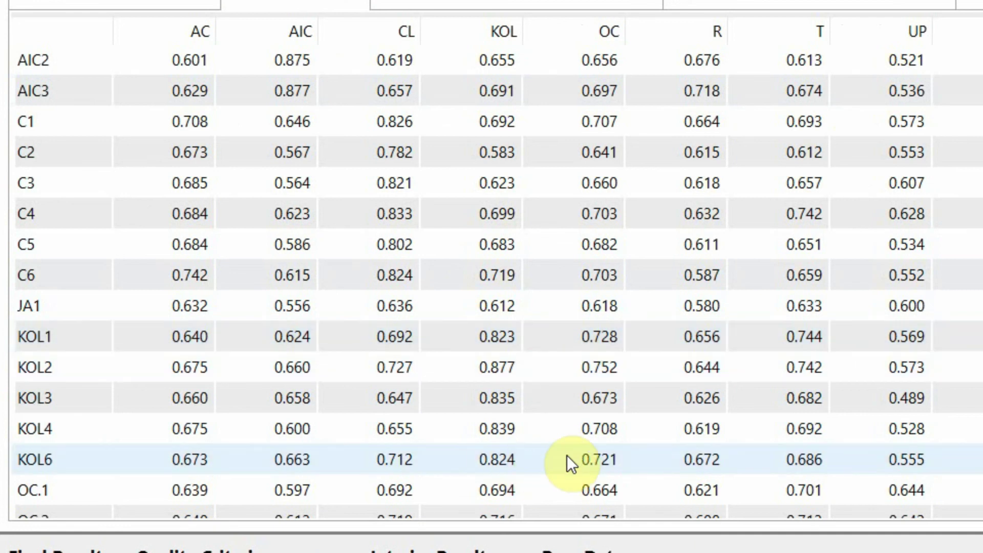
{"action": "left_click", "coordinate": [534, 342]}
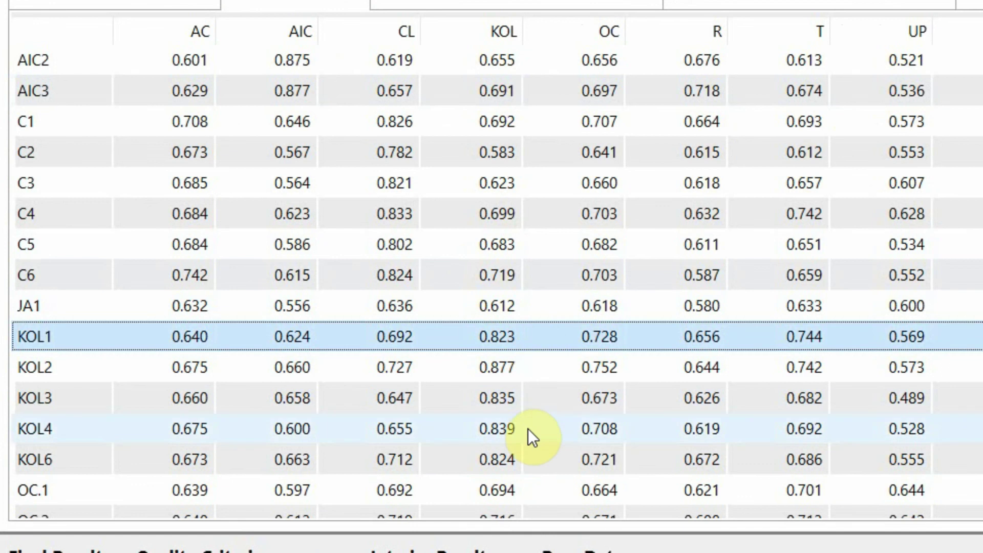
{"action": "left_click", "coordinate": [527, 457]}
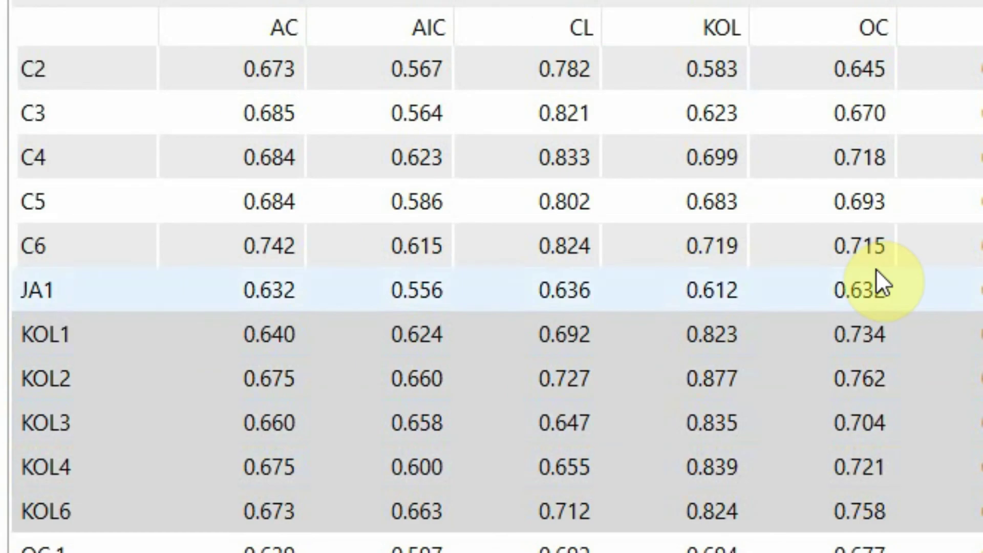
{"action": "left_click_drag", "start_coordinate": [716, 95], "coordinate": [716, 422]}
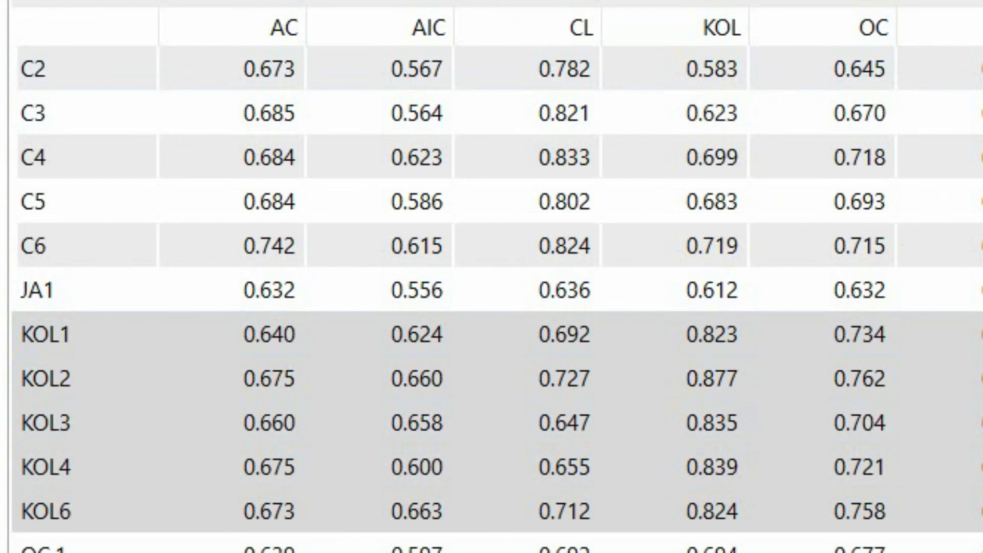
{"action": "scroll", "coordinate": [497, 287], "scroll_direction": "down", "scroll_amount": 4}
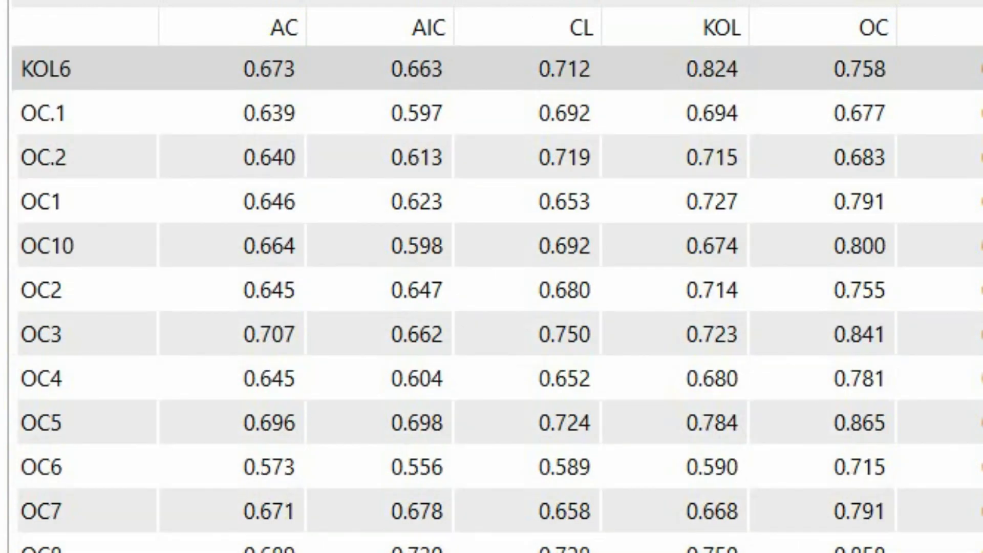
{"action": "left_click", "coordinate": [903, 194]}
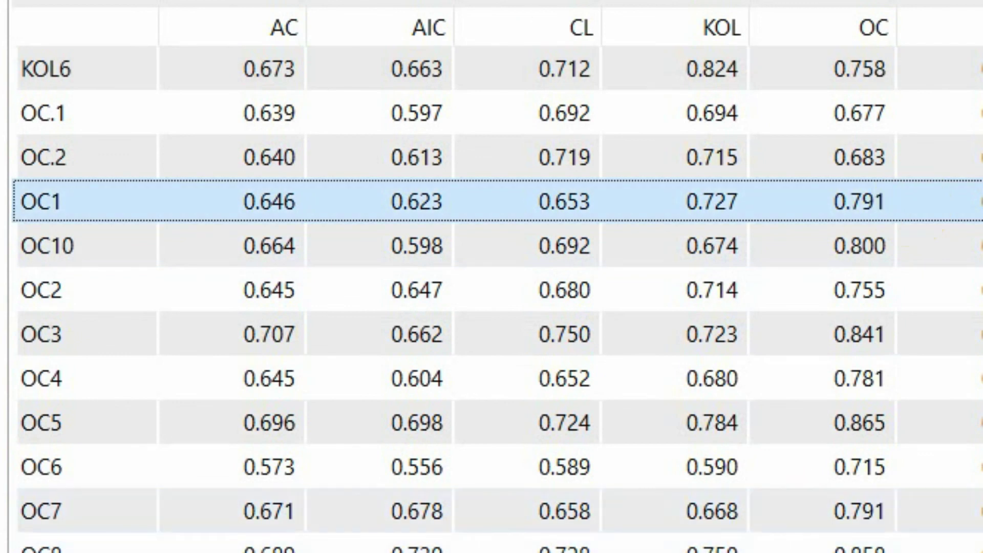
{"action": "key", "text": "shift+End"}
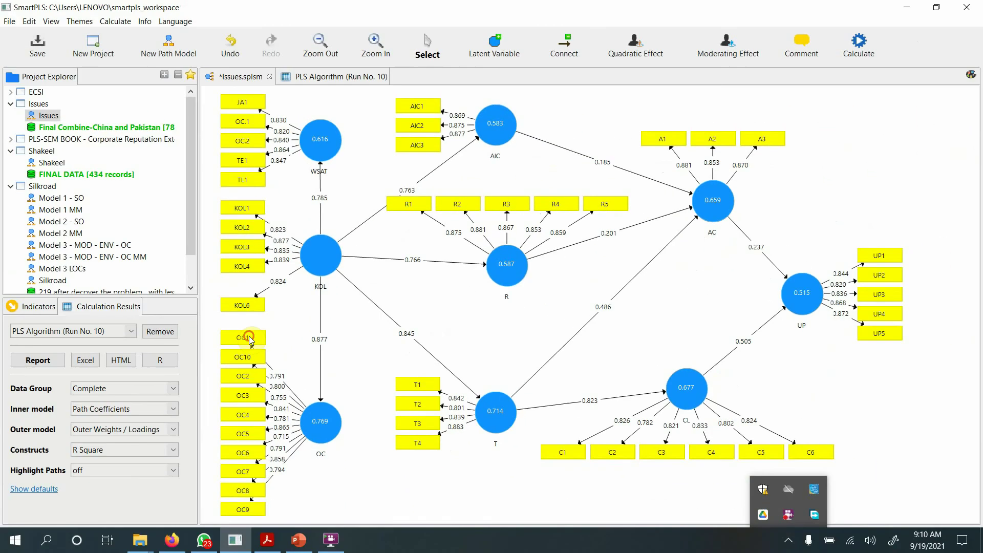
- Delete indicators OC1, OC2 and OC5, leaving OC measured by OC3, OC4 and OC6–OC10
{"action": "left_click", "coordinate": [253, 381]}
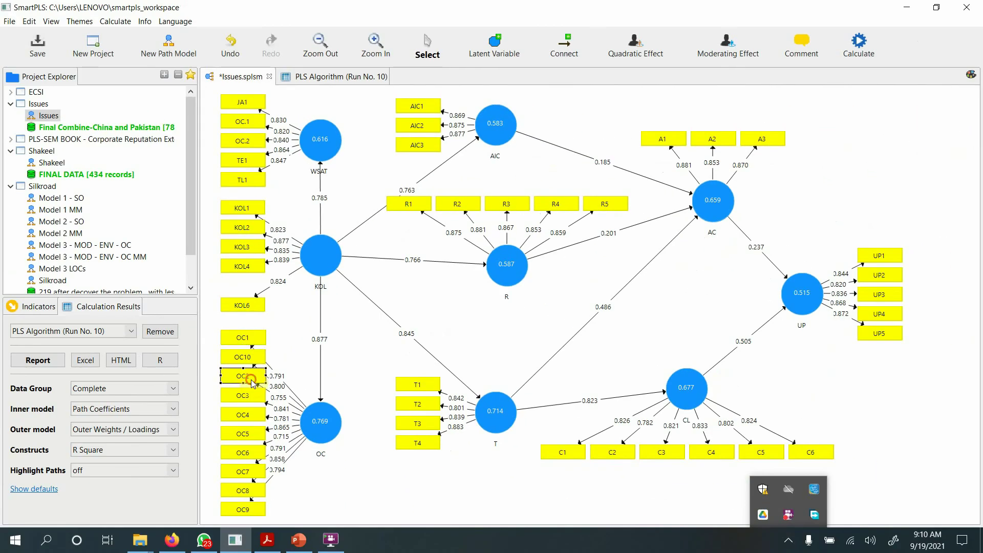
{"action": "left_click", "coordinate": [250, 337]}
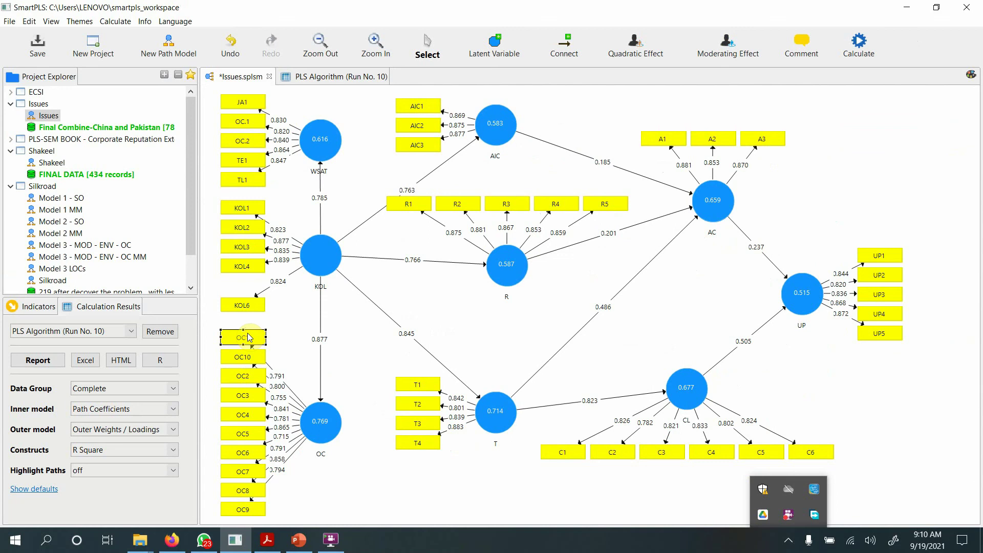
{"action": "left_click", "coordinate": [247, 377], "text": "ctrl"}
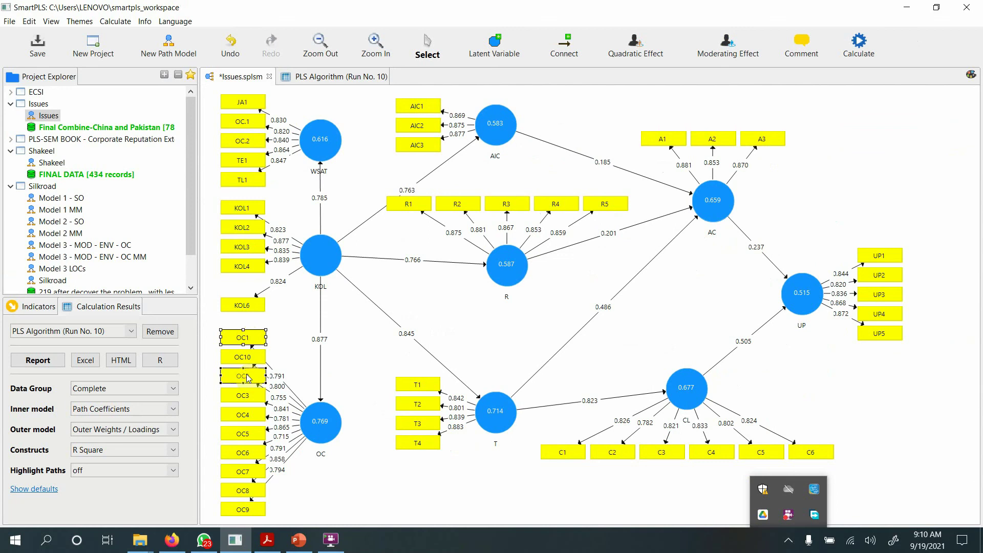
{"action": "left_click", "coordinate": [251, 435], "text": "ctrl"}
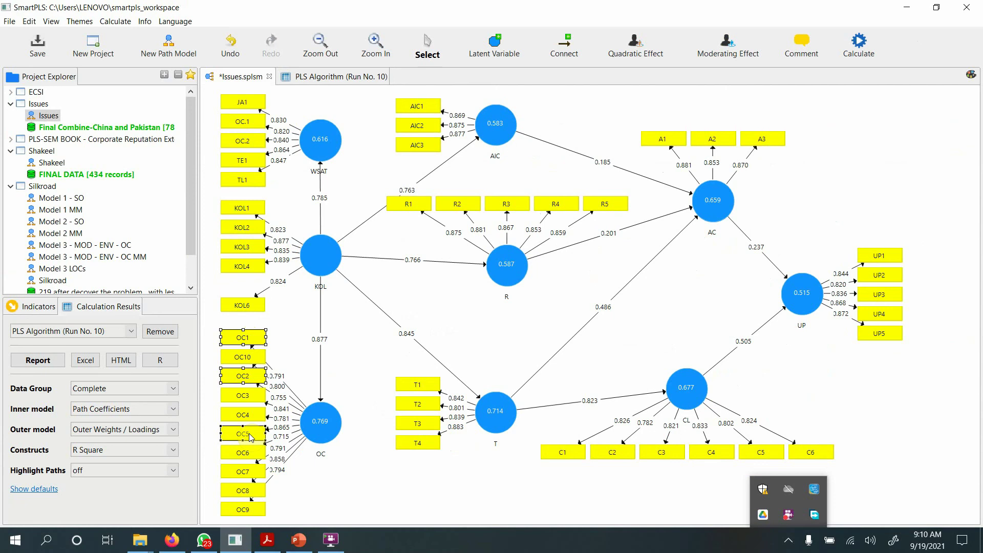
{"action": "key", "text": "Delete"}
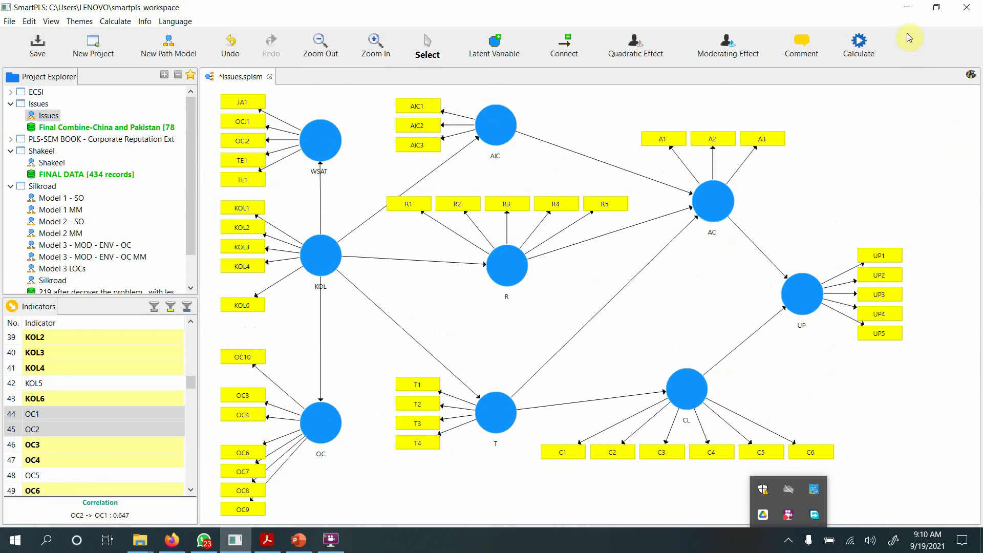
- Run the PLS Algorithm again and view the Run No. 9 HTMT matrix (OC–KOL 0.934, T–KOL 0.961)
{"action": "left_click", "coordinate": [859, 43]}
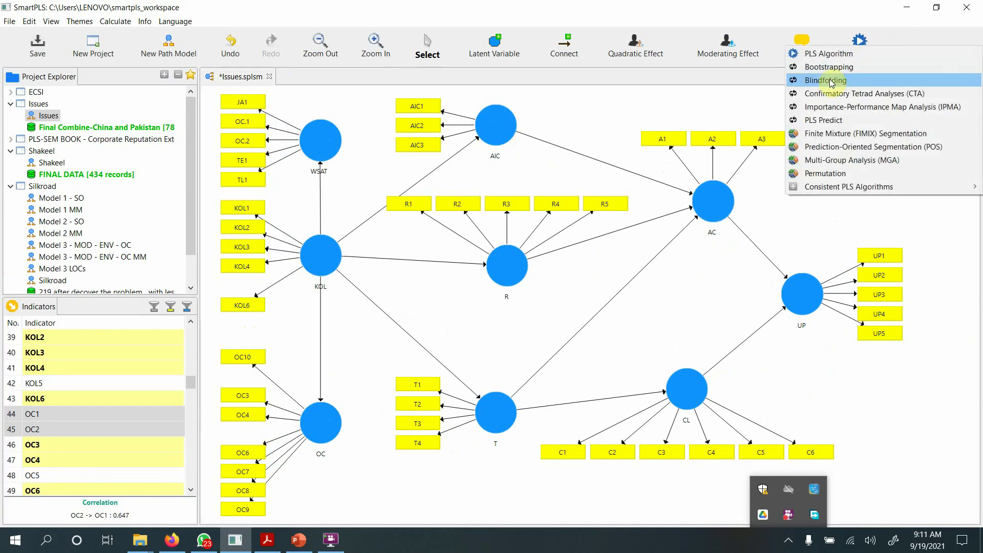
{"action": "left_click", "coordinate": [828, 53]}
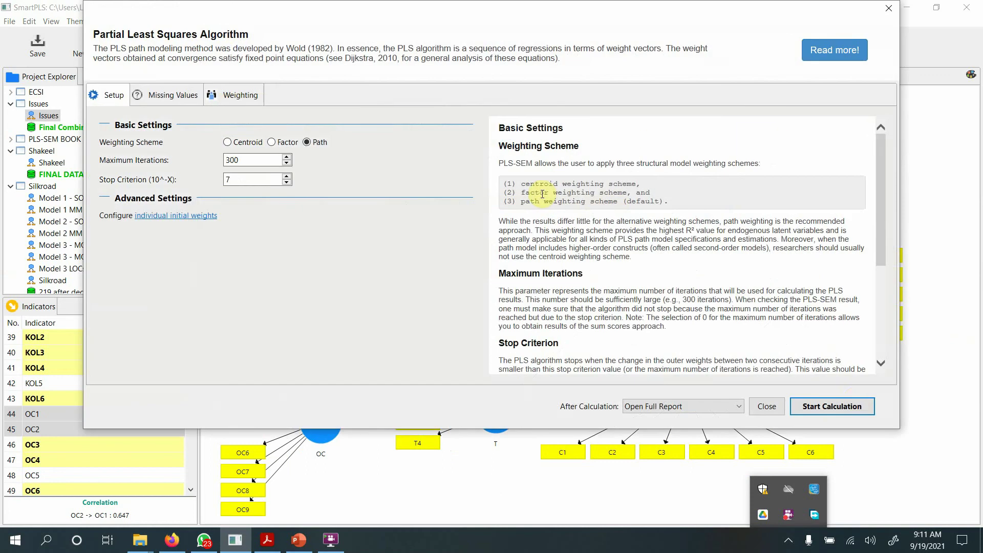
{"action": "left_click", "coordinate": [851, 406]}
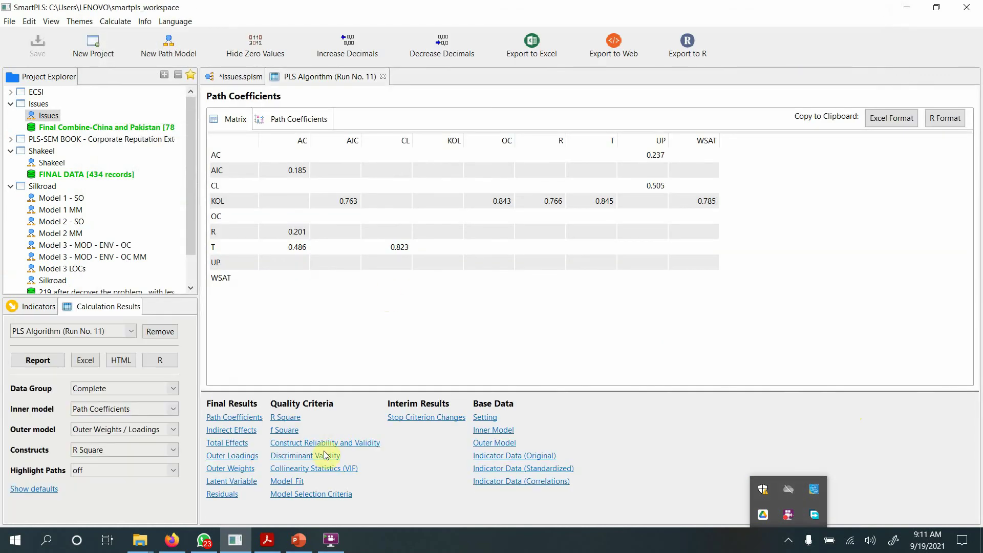
{"action": "left_click", "coordinate": [324, 456]}
{"action": "left_click", "coordinate": [464, 119]}
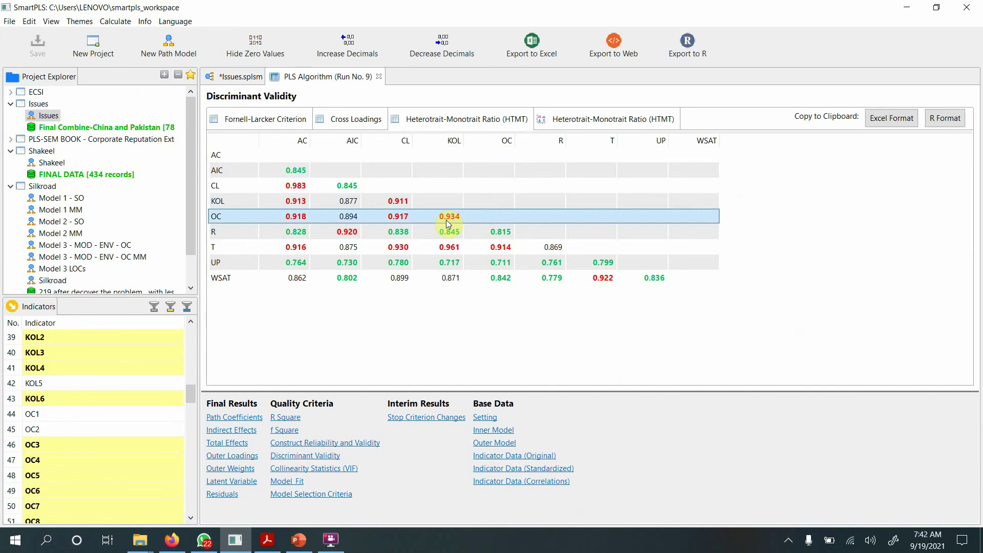
- Compare the cross-loadings, Fornell-Larcker and HTMT tables, ending on Fornell-Larcker, then bring up PowerPoint
{"action": "left_click", "coordinate": [348, 120]}
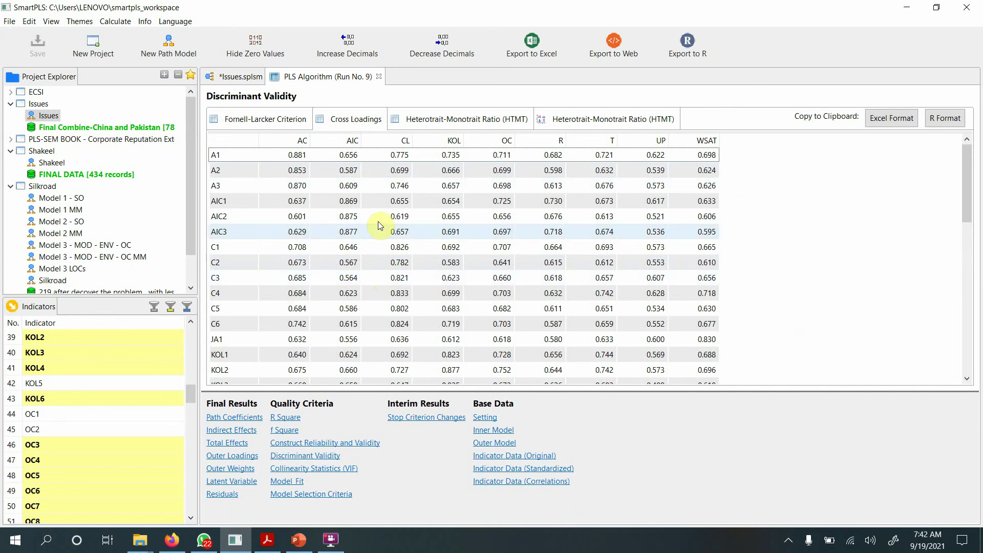
{"action": "left_click", "coordinate": [254, 121]}
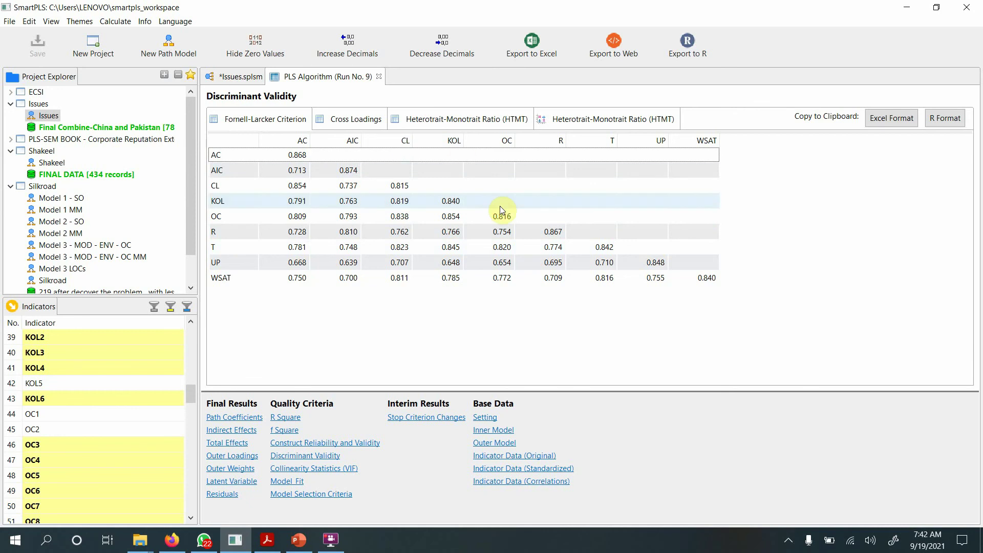
{"action": "left_click", "coordinate": [447, 154]}
{"action": "left_click", "coordinate": [431, 123]}
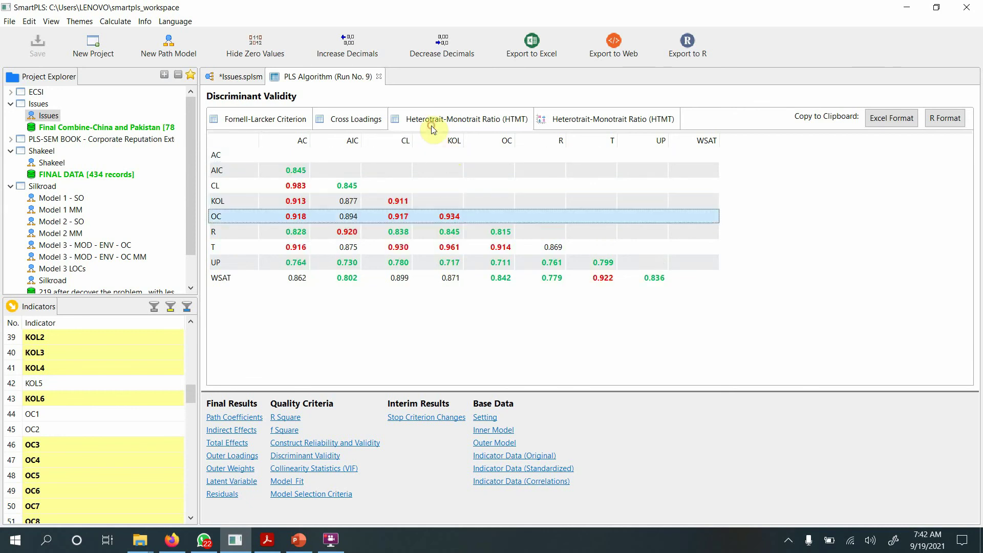
{"action": "left_click", "coordinate": [360, 117]}
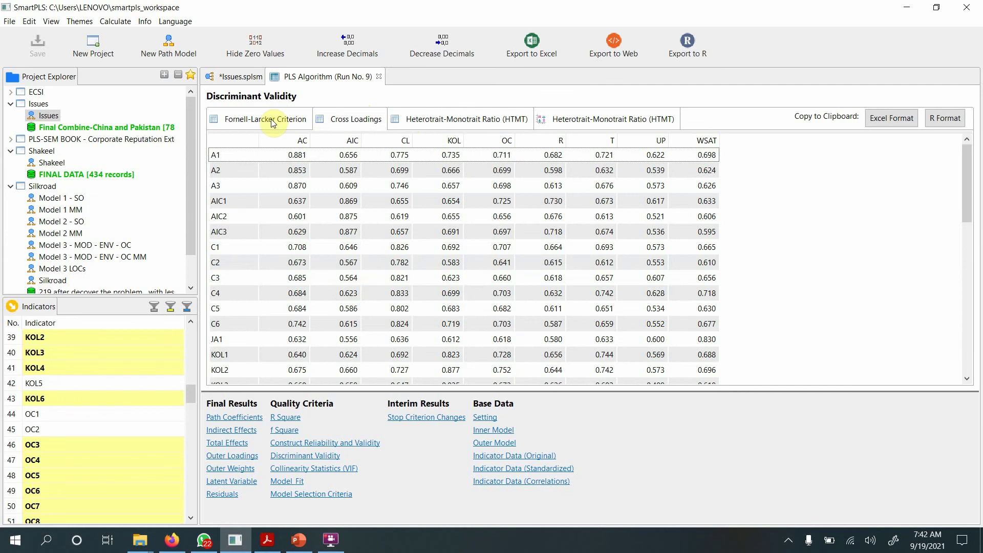
{"action": "left_click", "coordinate": [271, 118]}
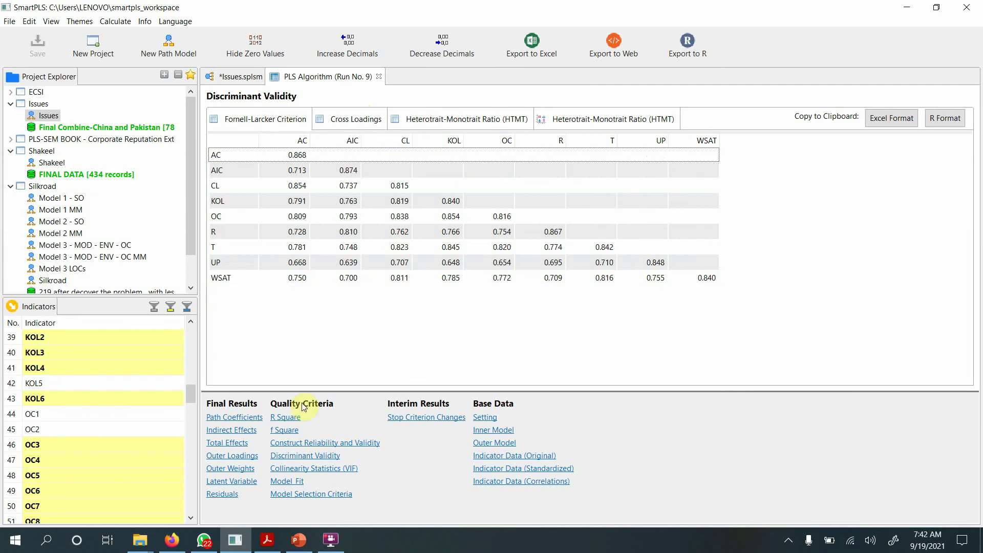
{"action": "left_click", "coordinate": [296, 542]}
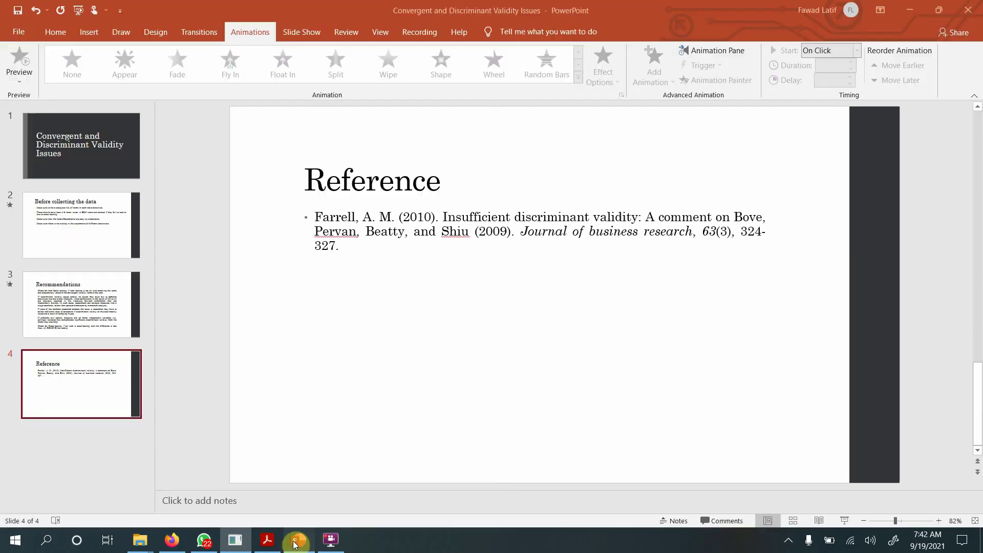
- Show slide 3, Recommendations, then return to SmartPLS's Run No. 9 Fornell-Larcker matrix
{"action": "left_click", "coordinate": [110, 323]}
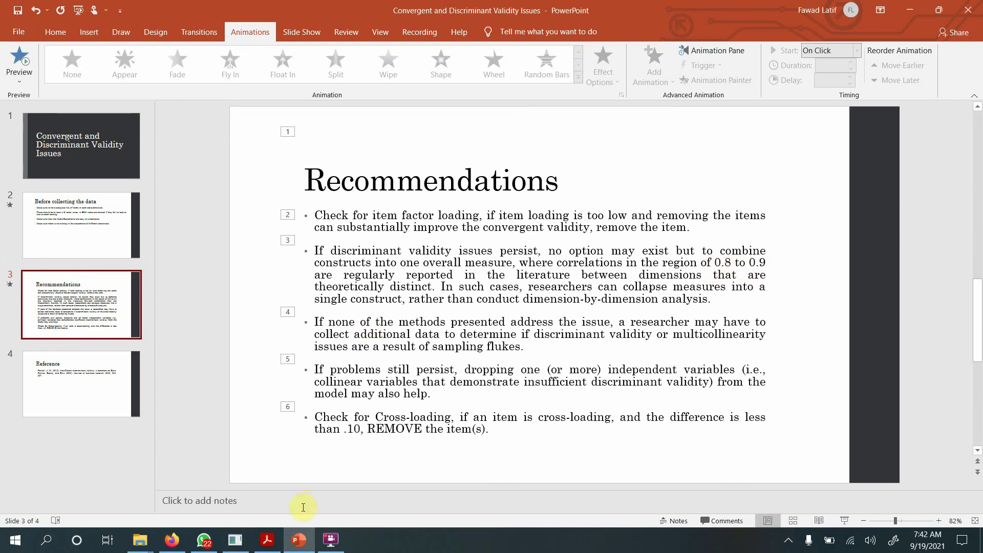
{"action": "left_click", "coordinate": [230, 545]}
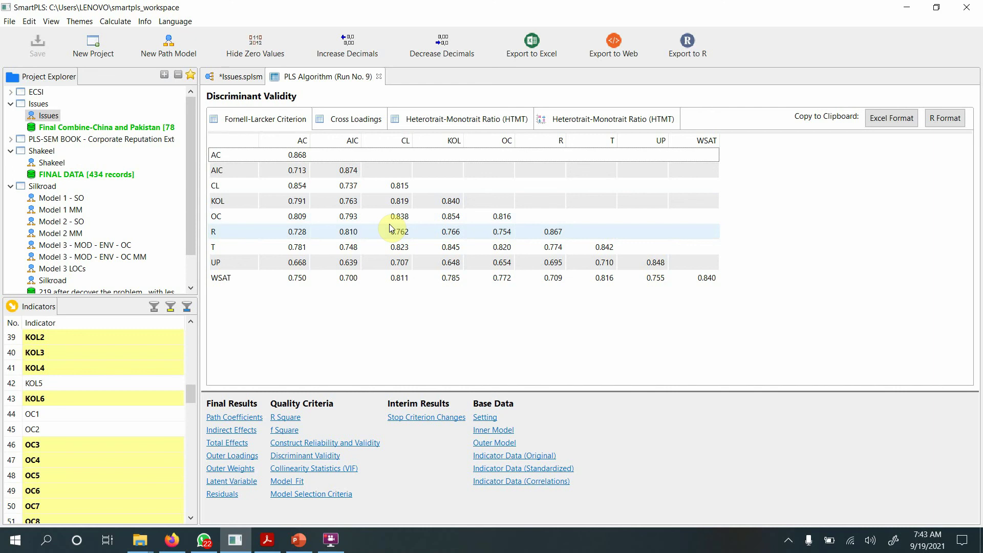
{"action": "left_click", "coordinate": [239, 81]}
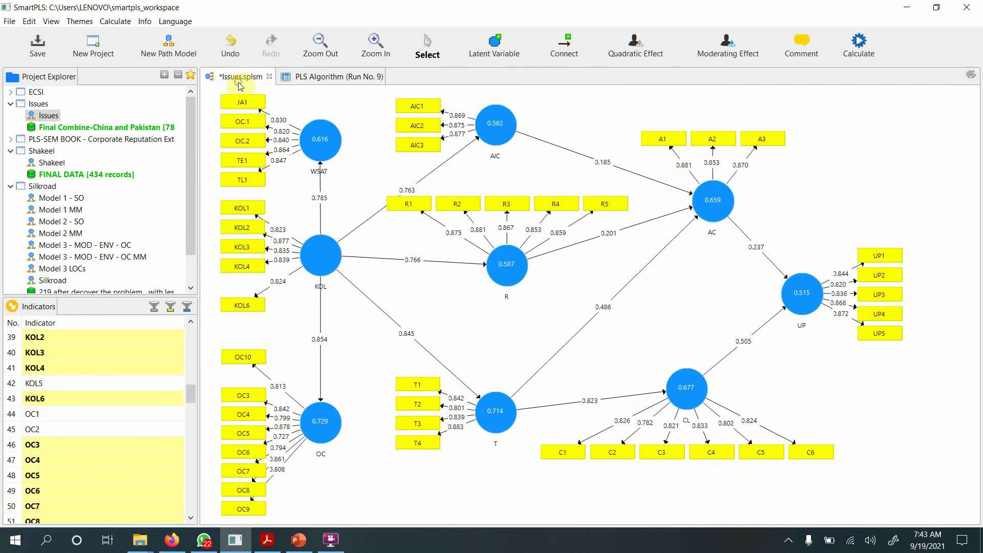
{"action": "left_click", "coordinate": [343, 78]}
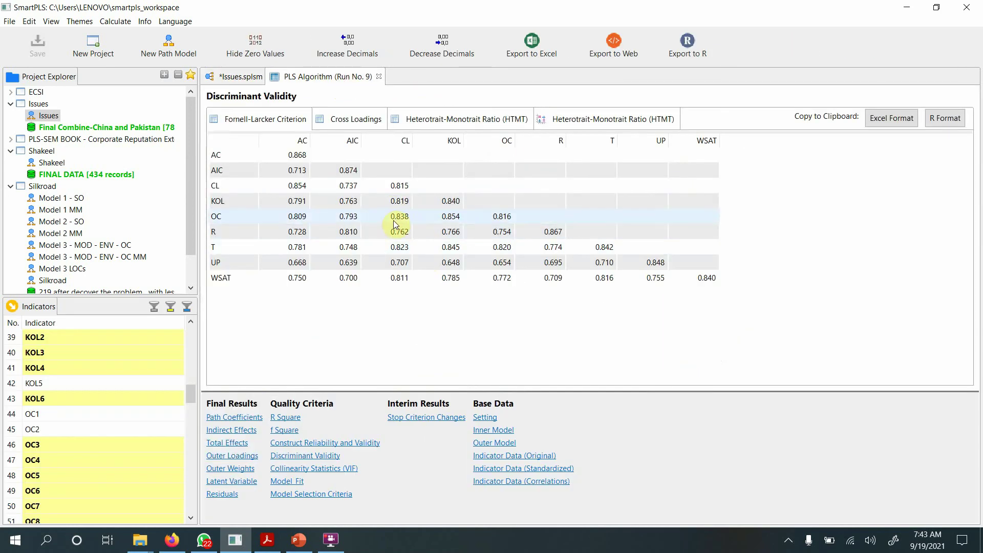